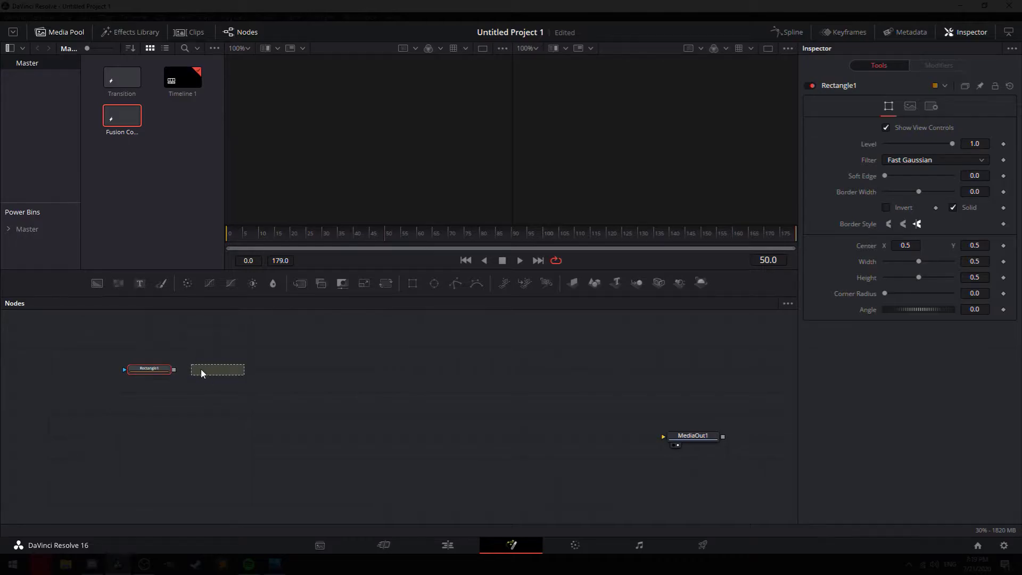
# Connect the Rectangle mask to the Background node and paste copies of the pair to make three in total
pyautogui.moveTo(110, 347); pyautogui.dragTo(206, 378)
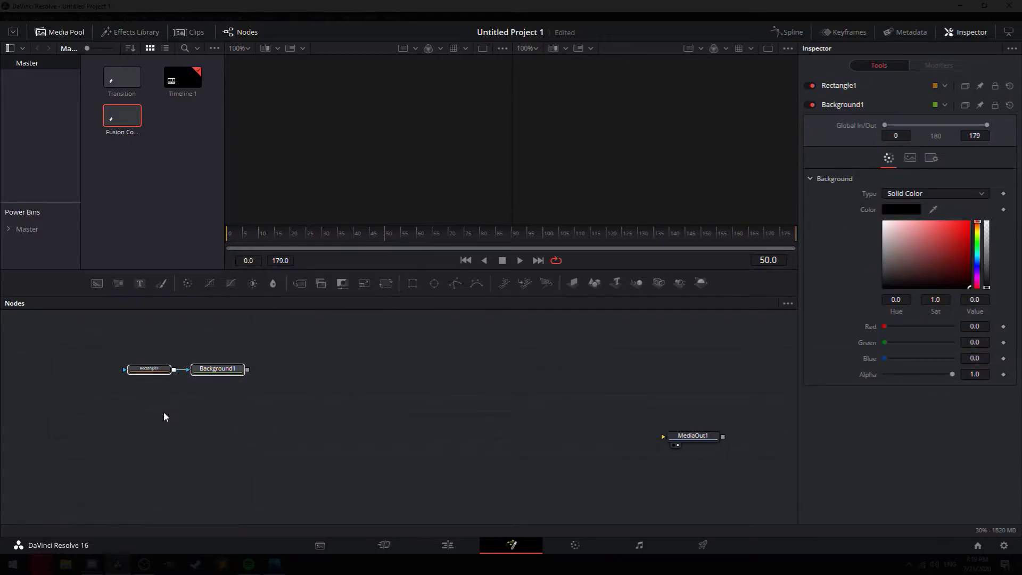
pyautogui.click(164, 413)
pyautogui.hotkey('ctrl', 'v')
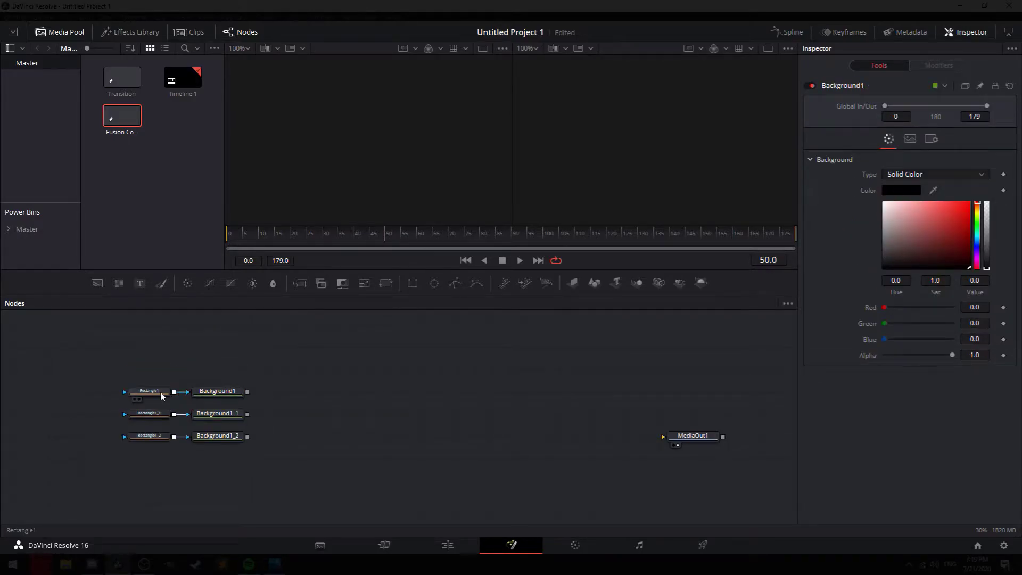
# Rename the three rectangle mask nodes Red, Blue and Dark from first to last
pyautogui.click(161, 393)
pyautogui.press('F2')
pyautogui.write('Red')
pyautogui.press('Return')
pyautogui.click(148, 411)
pyautogui.press('F2')
pyautogui.write('Blue')
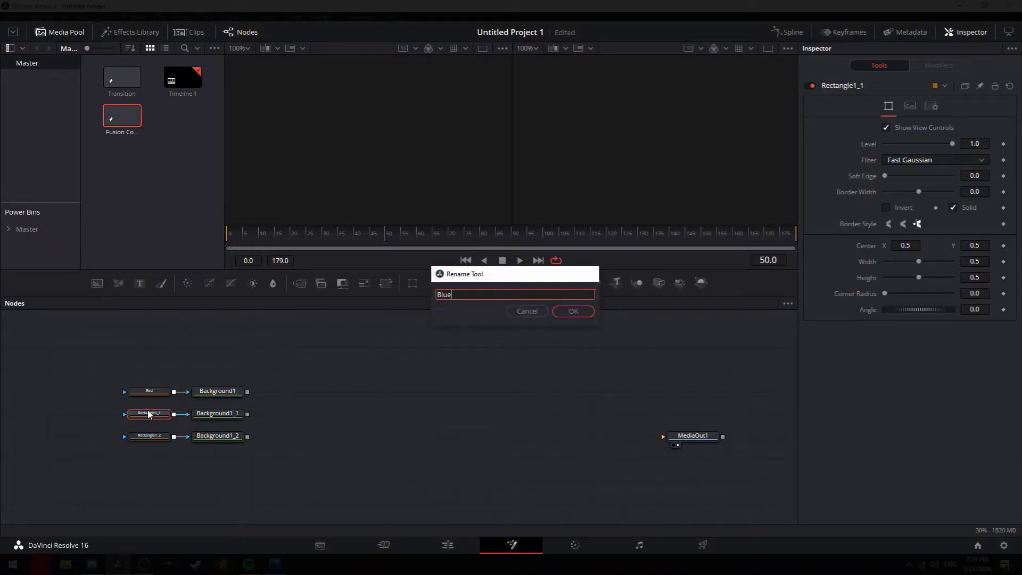
pyautogui.press('Return')
pyautogui.click(158, 436)
pyautogui.press('F2')
pyautogui.write('Dark')
pyautogui.press('Return')
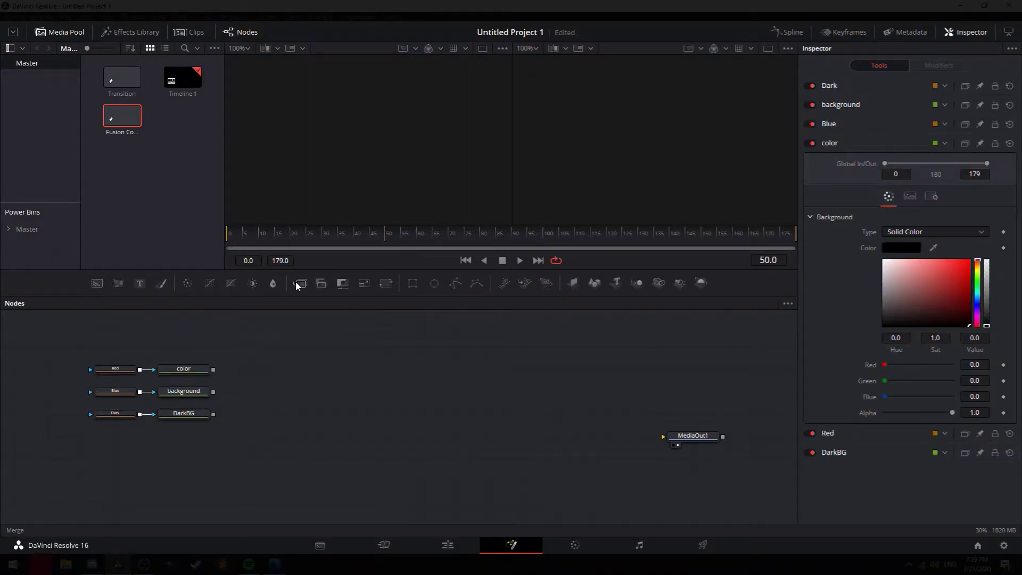
# Add two chained Merge nodes after DarkBG, feeding background into the first and color into the second
pyautogui.moveTo(297, 286); pyautogui.dragTo(251, 406)
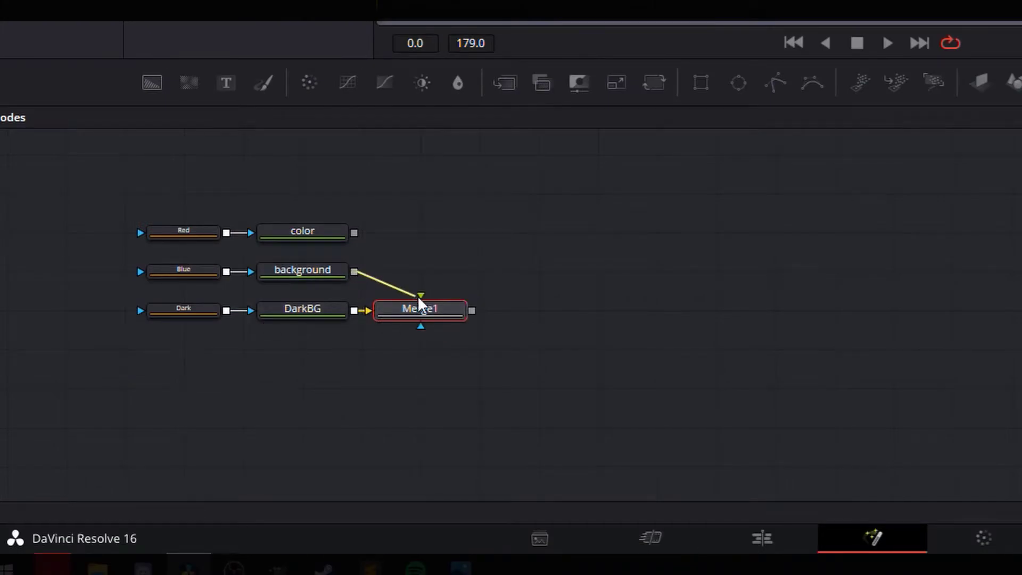
pyautogui.moveTo(504, 82); pyautogui.dragTo(554, 319)
pyautogui.moveTo(355, 233); pyautogui.dragTo(479, 418)
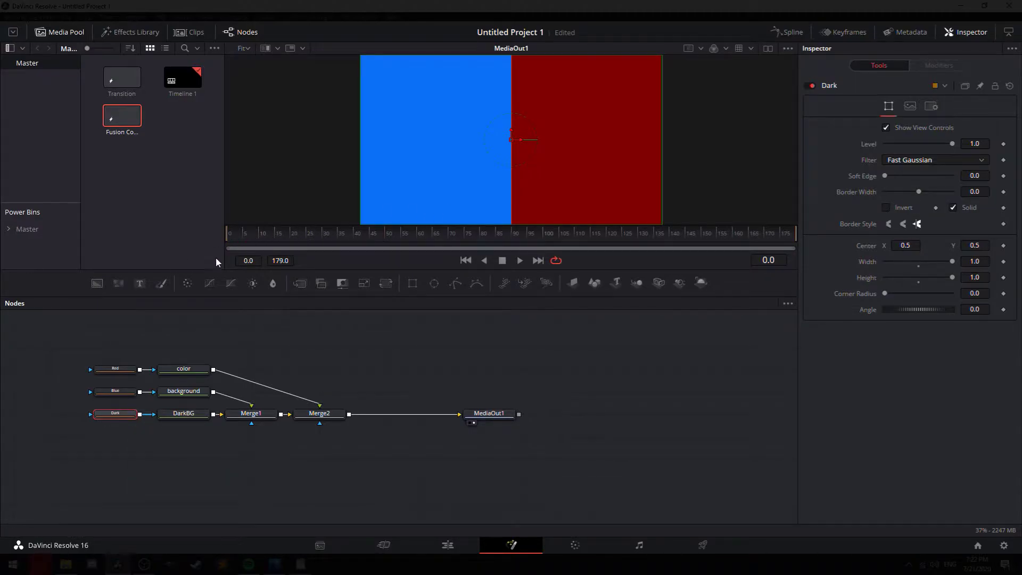
# Keyframe the Dark mask's center off-frame at X about 1.507 on frame 0, and move the Blue mask off-frame to the same X
pyautogui.click(1004, 246)
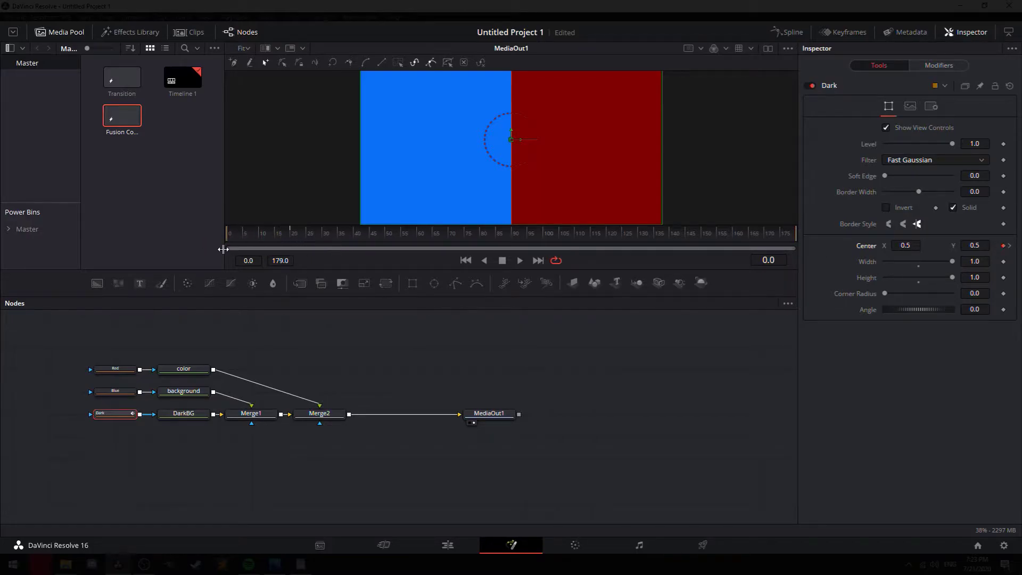
pyautogui.moveTo(520, 146); pyautogui.dragTo(822, 160)
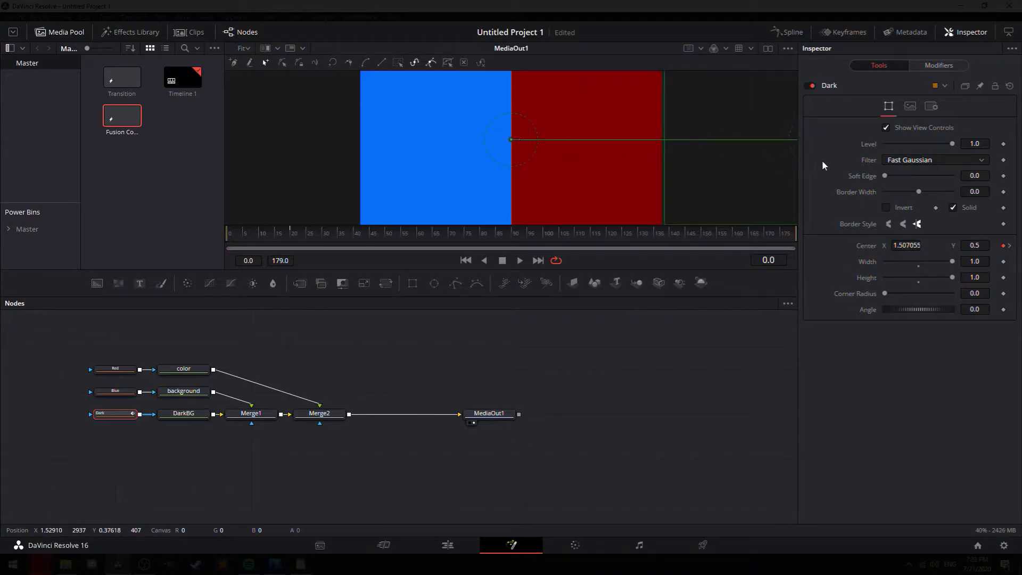
pyautogui.click(117, 395)
pyautogui.click(237, 242)
pyautogui.moveTo(521, 141); pyautogui.dragTo(793, 160)
# Move the Red mask off-frame to center X about 1.367 and keyframe its center at frame 5
pyautogui.click(124, 371)
pyautogui.click(242, 241)
pyautogui.moveTo(596, 141); pyautogui.dragTo(771, 145)
pyautogui.click(233, 238)
pyautogui.moveTo(232, 237); pyautogui.dragTo(242, 239)
pyautogui.click(1004, 246)
# At frame 20, move the Red mask back into the frame at center X about 0.751
pyautogui.click(292, 238)
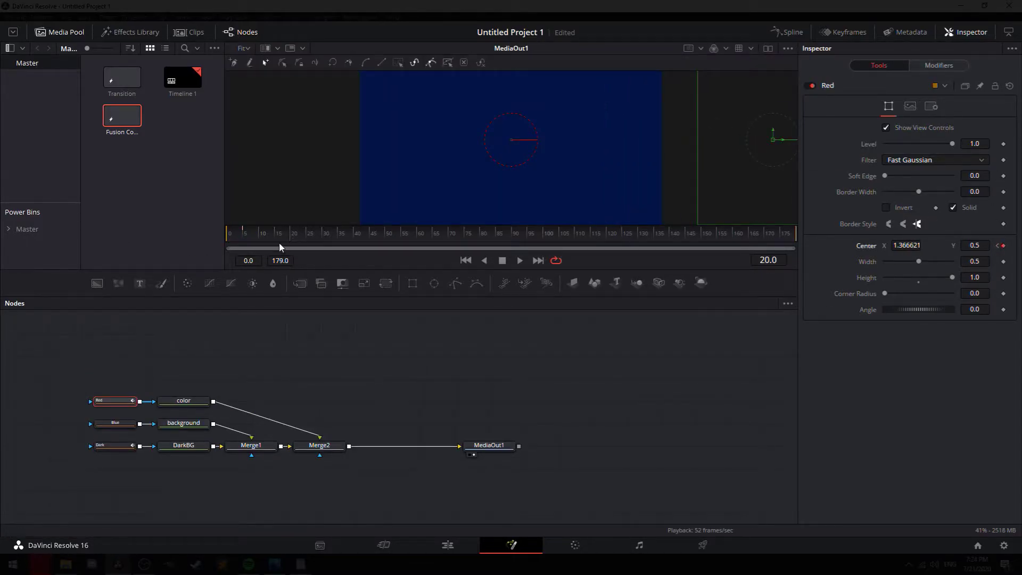
pyautogui.click(242, 237)
pyautogui.click(291, 236)
pyautogui.moveTo(783, 145); pyautogui.dragTo(596, 154)
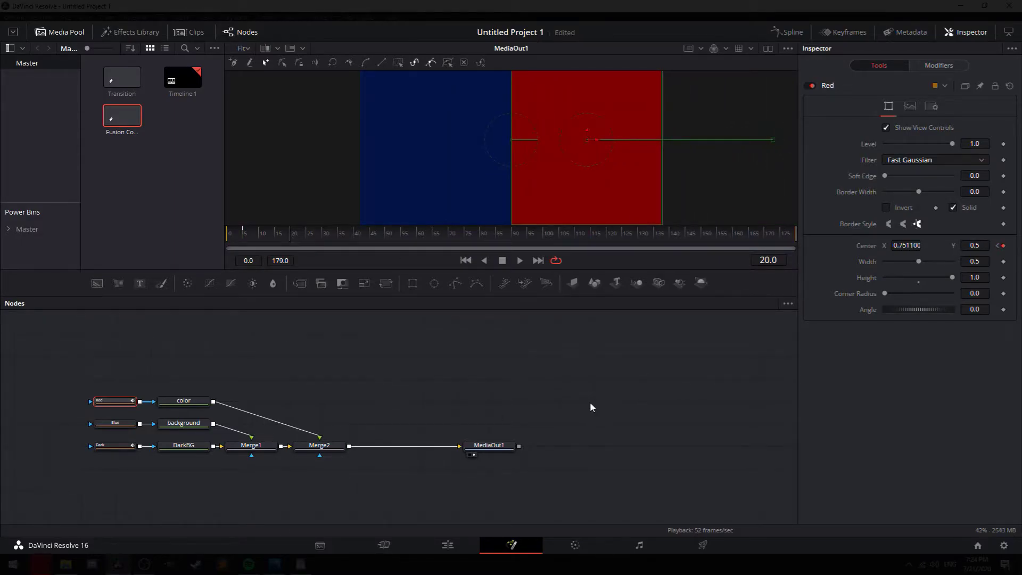
# Keyframe the Blue mask's off-frame center position at frame 0
pyautogui.click(115, 423)
pyautogui.press('Home')
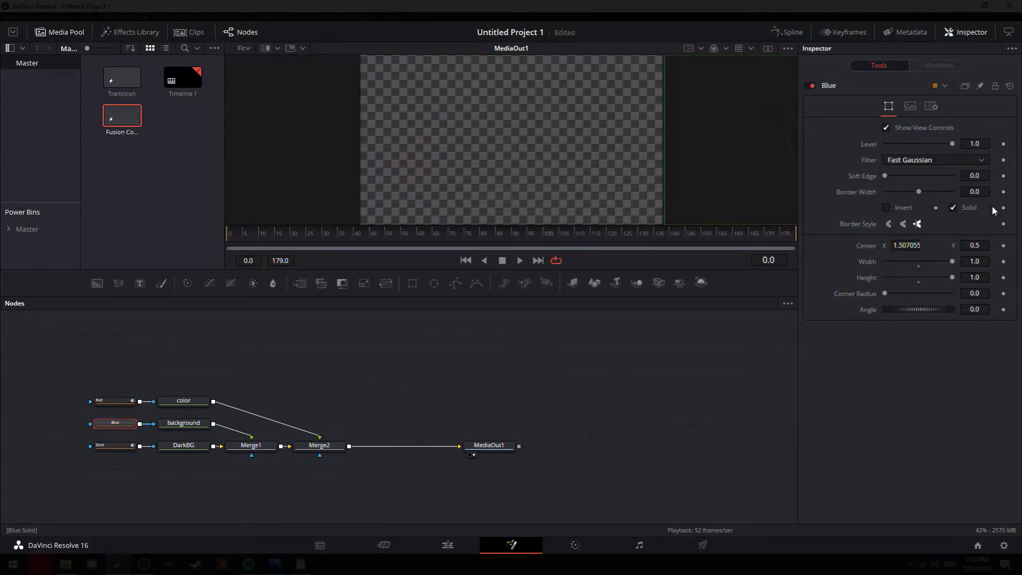
pyautogui.click(1004, 245)
pyautogui.moveTo(238, 237); pyautogui.dragTo(291, 237)
pyautogui.click(466, 261)
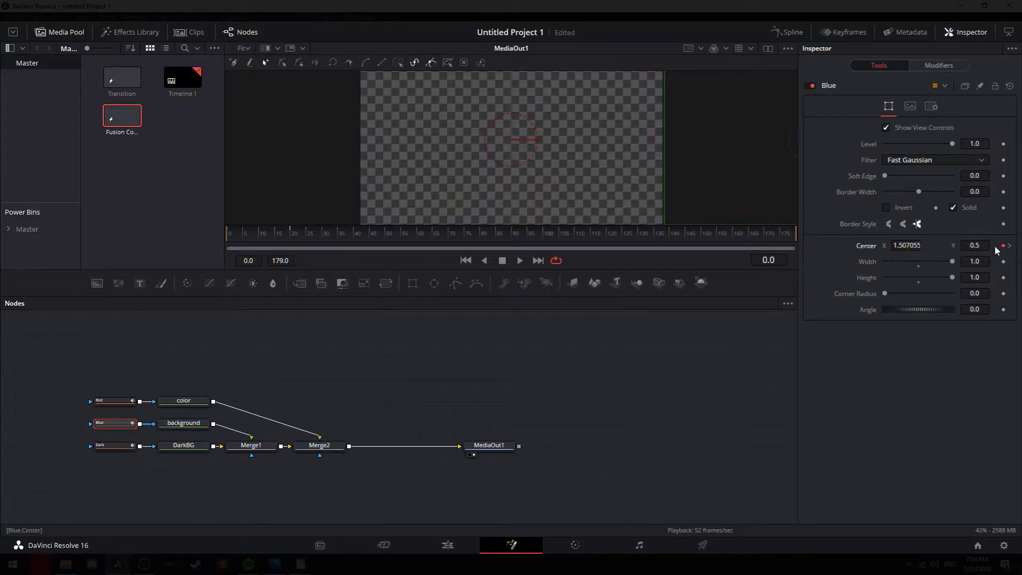
# At frame 20, bring the Blue mask back with its center X at 0.5 and play the animation
pyautogui.click(294, 238)
pyautogui.moveTo(294, 237); pyautogui.dragTo(291, 237)
pyautogui.scroll(-2, 739, 161)
pyautogui.moveTo(742, 171); pyautogui.dragTo(678, 174)
pyautogui.moveTo(743, 149); pyautogui.dragTo(529, 172)
pyautogui.doubleClick(906, 245)
pyautogui.write('0.5')
pyautogui.press('Tab')
pyautogui.moveTo(290, 237); pyautogui.dragTo(164, 237)
pyautogui.press('space')
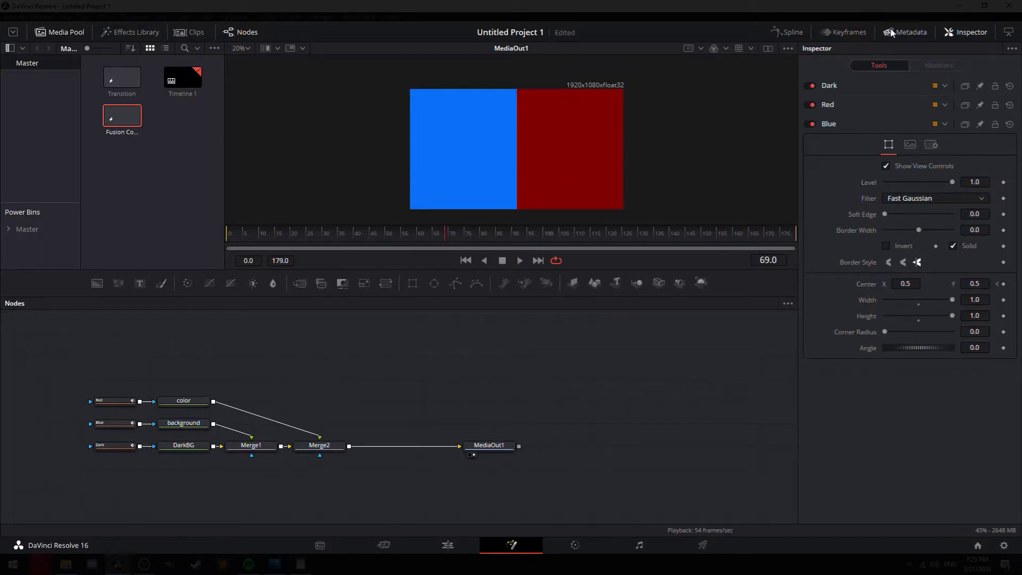
# Display the Red displacement curve in the Spline editor, flatten both keyframes and lengthen their handles for a smooth ease
pyautogui.click(797, 34)
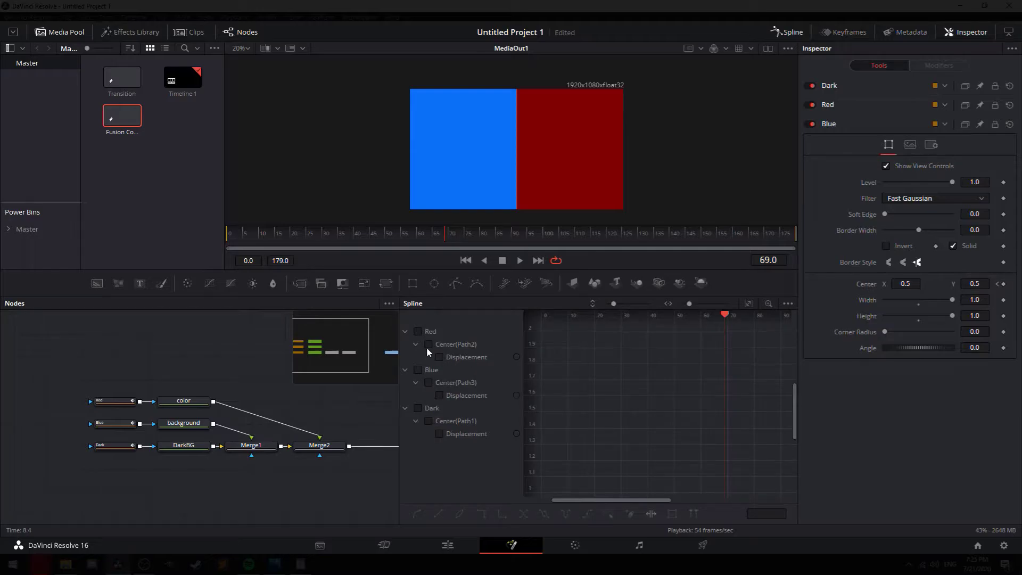
pyautogui.click(418, 332)
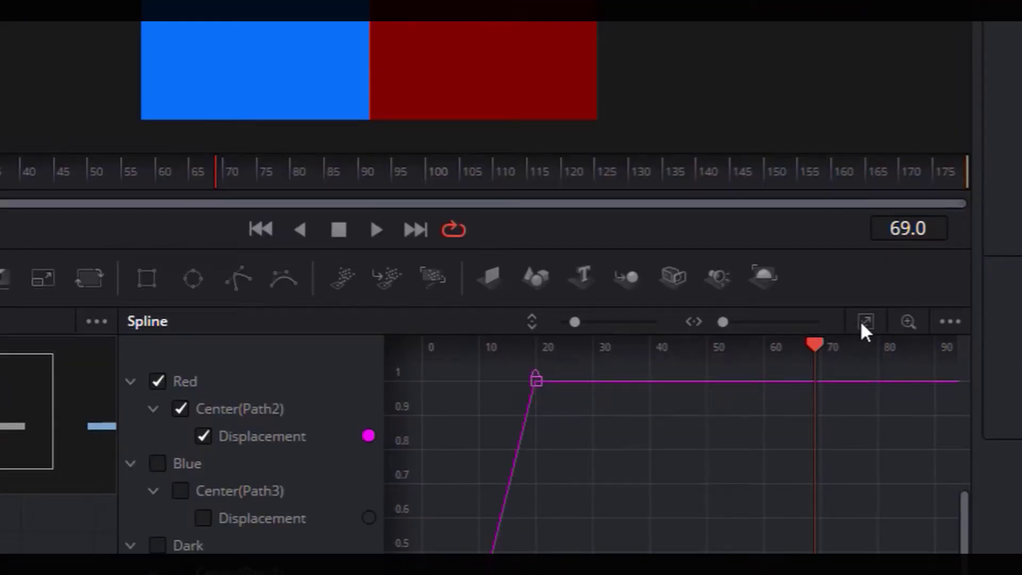
pyautogui.click(748, 303)
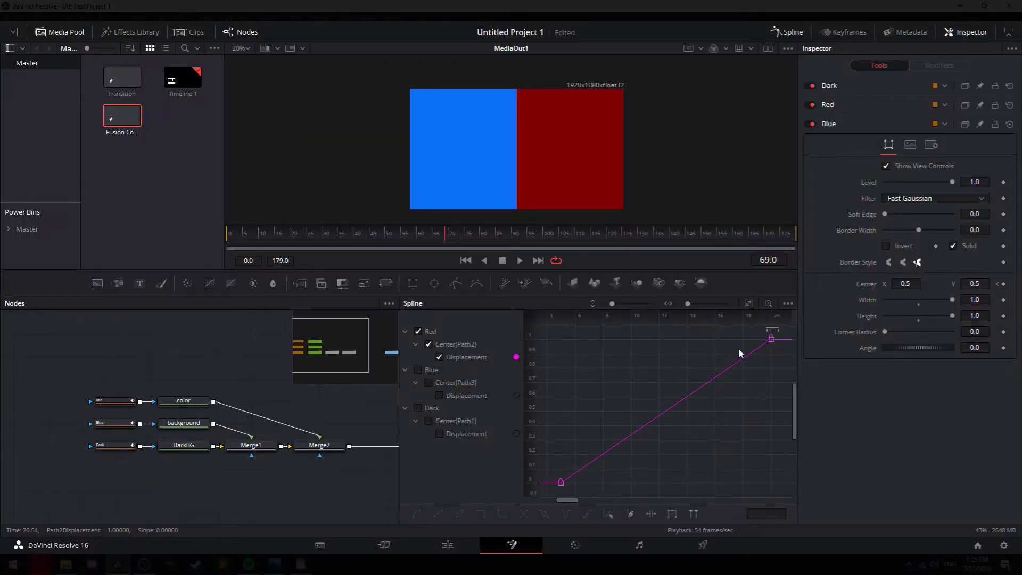
pyautogui.moveTo(740, 354); pyautogui.dragTo(555, 489)
pyautogui.press('f')
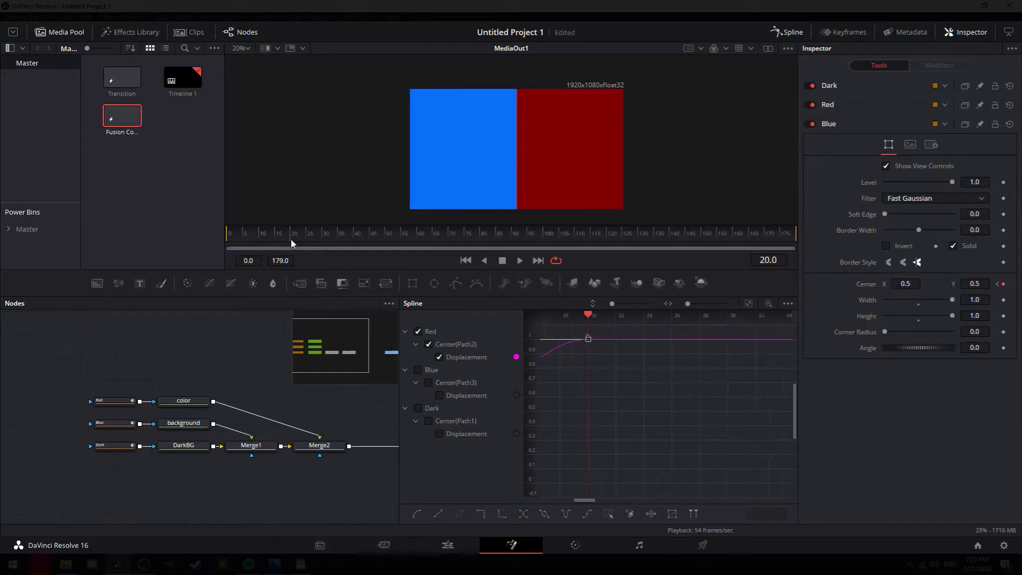
pyautogui.moveTo(659, 341); pyautogui.dragTo(675, 341)
pyautogui.moveTo(577, 484); pyautogui.dragTo(673, 484)
# Show only the Blue displacement curve, flatten both keyframes and lengthen their handles into an S-shaped ease
pyautogui.click(418, 332)
pyautogui.click(418, 370)
pyautogui.click(748, 304)
pyautogui.moveTo(785, 329); pyautogui.dragTo(547, 492)
pyautogui.press('f')
pyautogui.moveTo(629, 489); pyautogui.dragTo(687, 486)
pyautogui.moveTo(702, 339); pyautogui.dragTo(641, 341)
# Switch to the Dark displacement curve, lengthen its ending ease handle and play back the transition
pyautogui.click(418, 370)
pyautogui.click(419, 409)
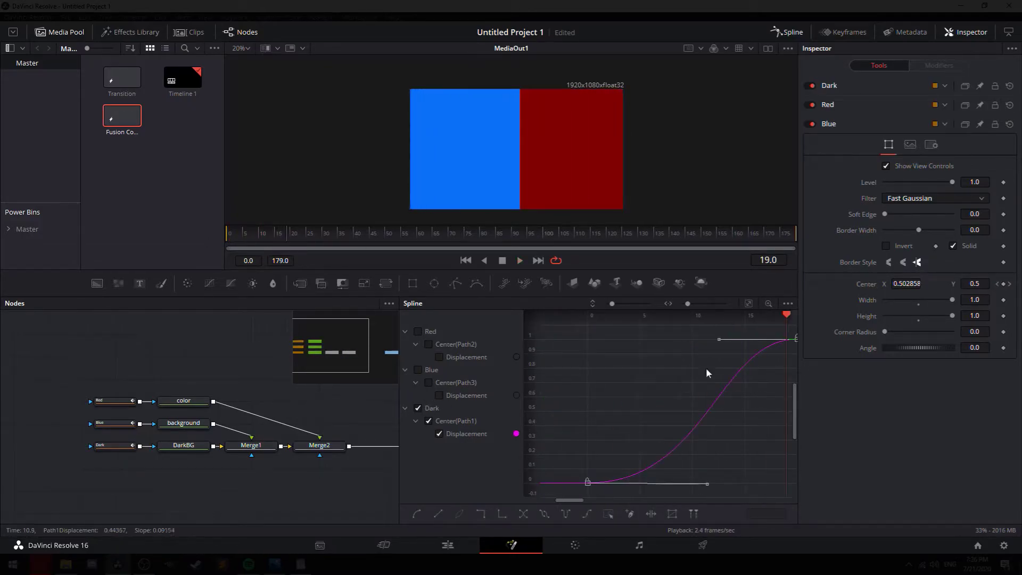
pyautogui.press('space')
pyautogui.moveTo(598, 339); pyautogui.dragTo(550, 341)
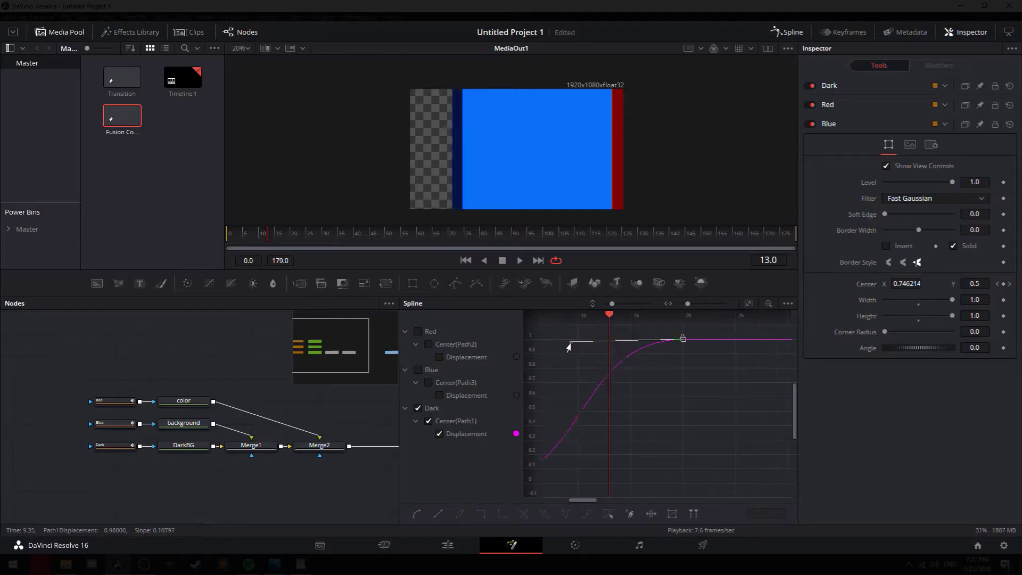
pyautogui.moveTo(274, 237); pyautogui.dragTo(281, 237)
pyautogui.press('space')
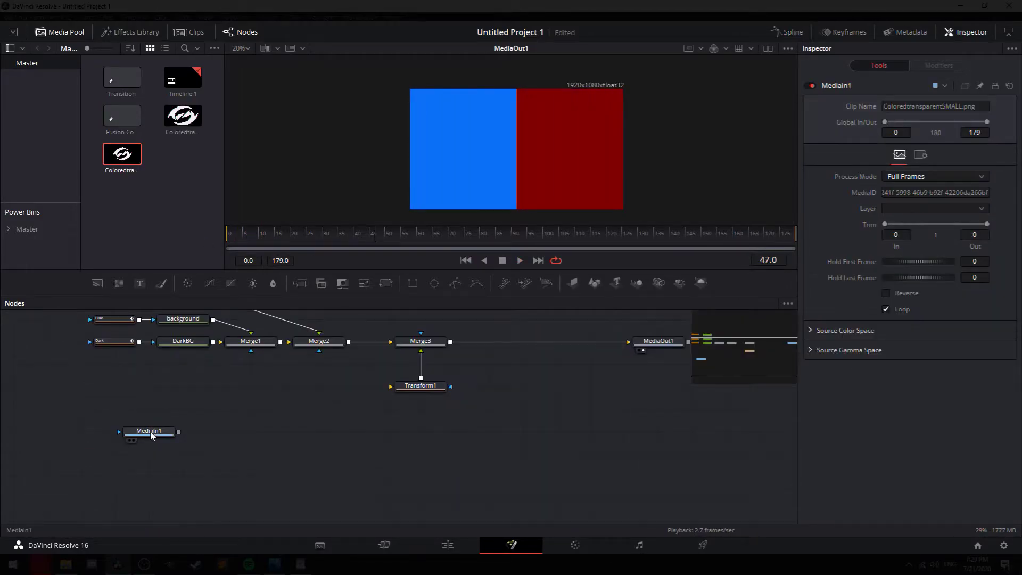
# Connect the logo's MediaIn1 node to Transform1 and set the transform's size to 0.7
pyautogui.moveTo(151, 436); pyautogui.dragTo(434, 387)
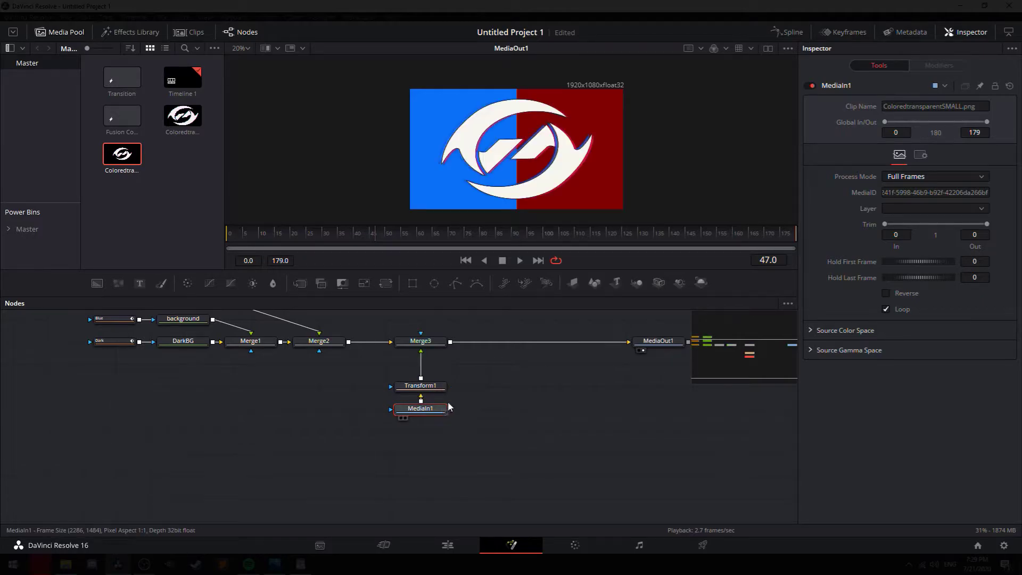
pyautogui.click(418, 387)
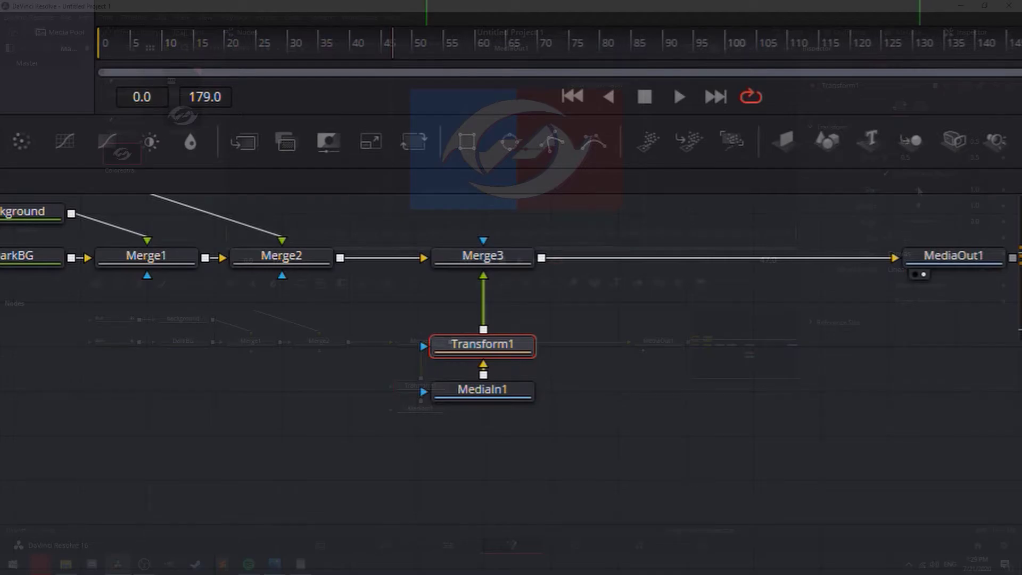
pyautogui.moveTo(919, 189); pyautogui.dragTo(909, 189)
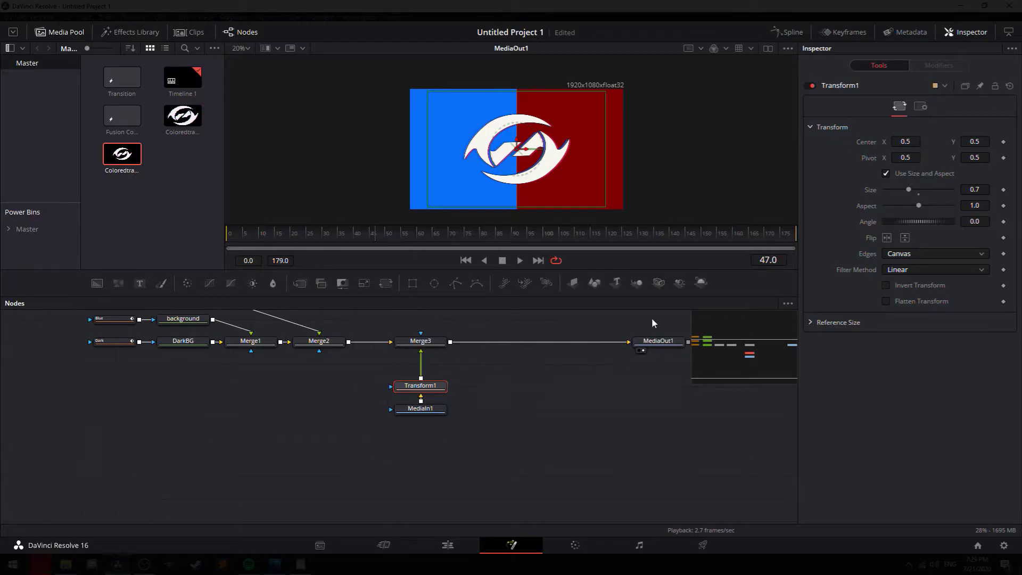
# Keyframe the logo transform's size at 0.7 on frame 20 and reduce it to 0.41 on frame 40
pyautogui.click(293, 238)
pyautogui.click(1003, 190)
pyautogui.click(353, 235)
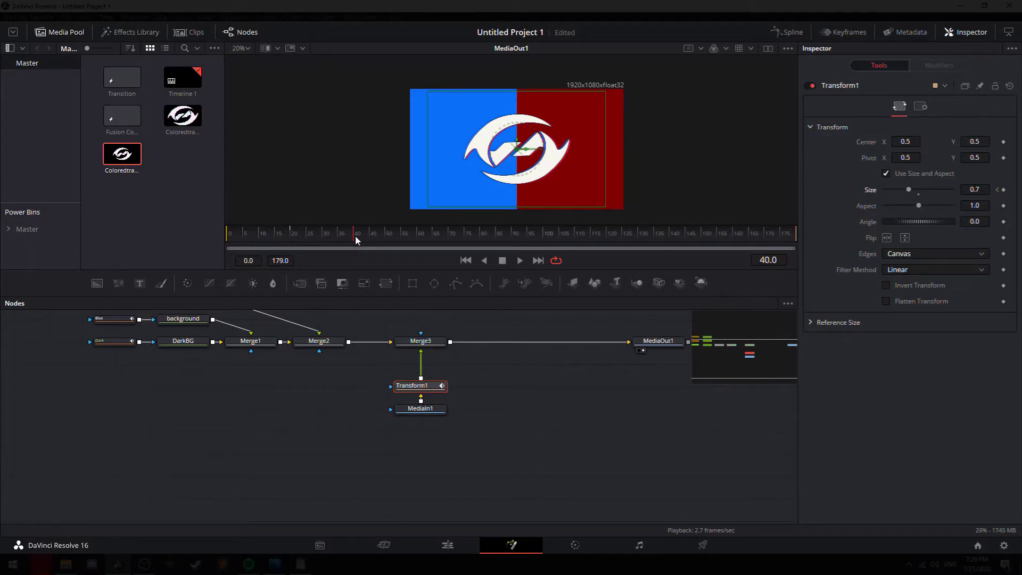
pyautogui.click(1004, 190)
pyautogui.moveTo(910, 189); pyautogui.dragTo(899, 190)
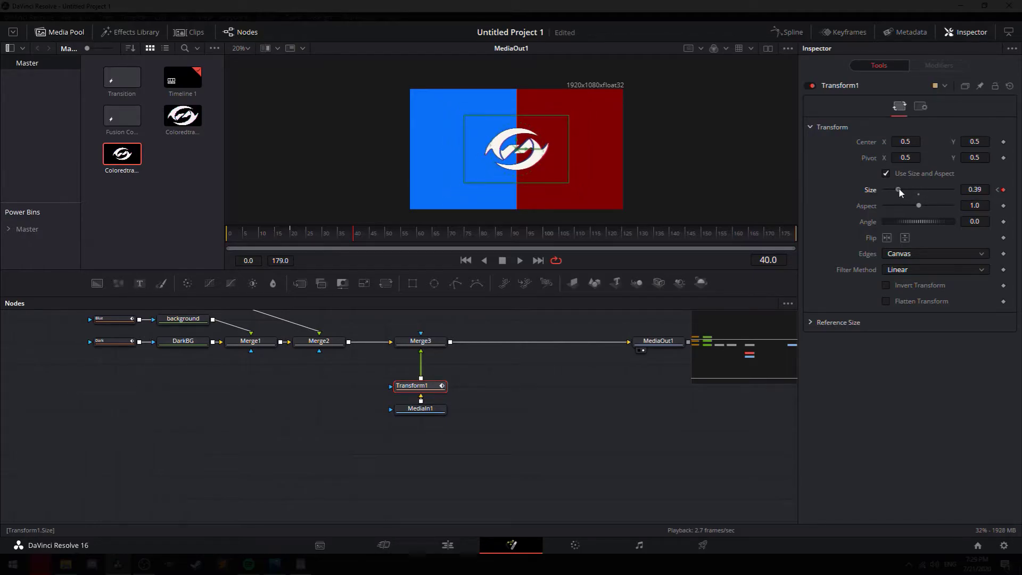
pyautogui.press('Left')
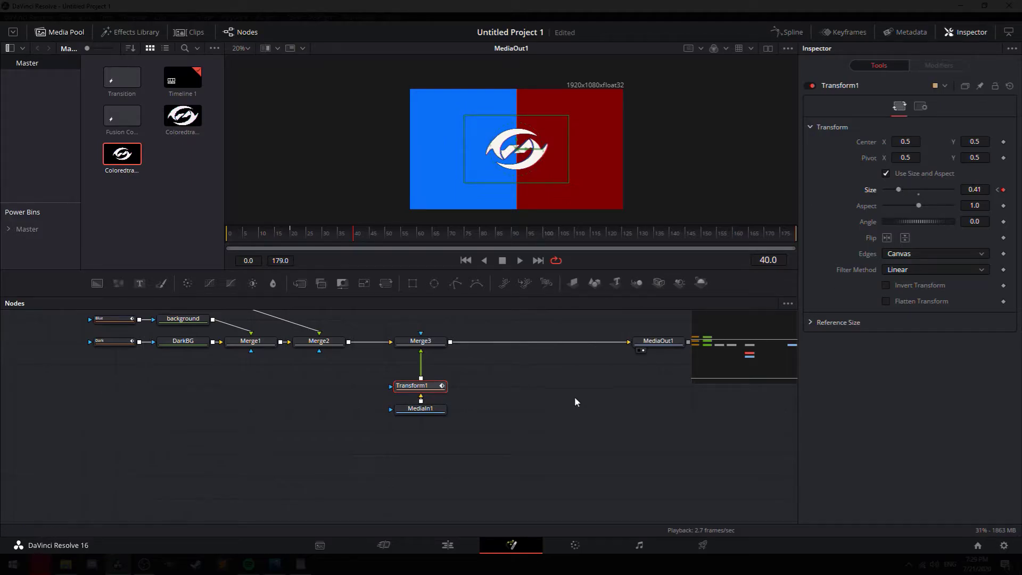
# Switch the node graph's connection lines to Orthogonal Pipes
pyautogui.scroll(2, 495, 408)
pyautogui.rightClick(504, 344)
pyautogui.moveTo(589, 379)
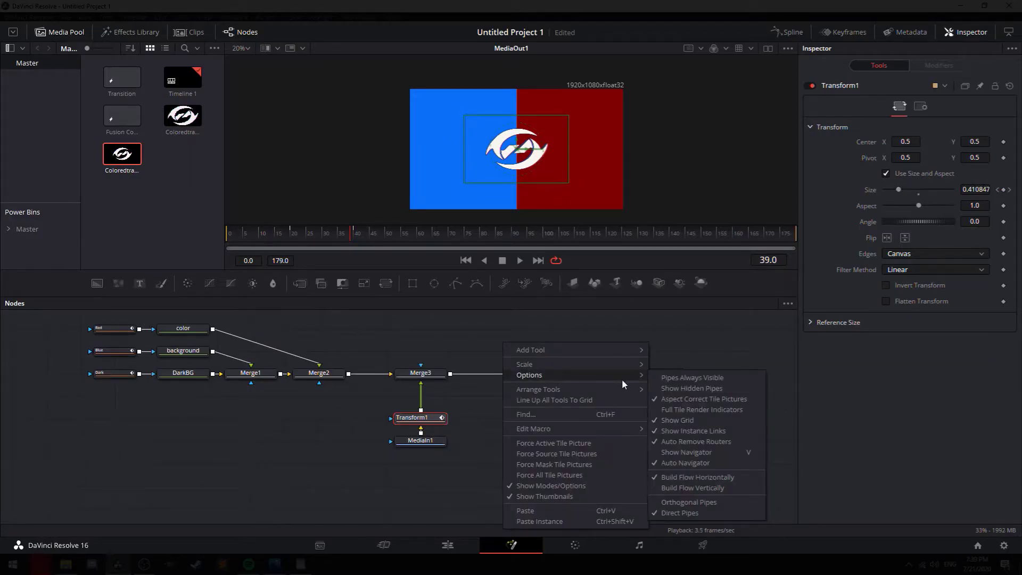
pyautogui.click(706, 501)
# Line up all tools in the node graph to the grid
pyautogui.rightClick(505, 346)
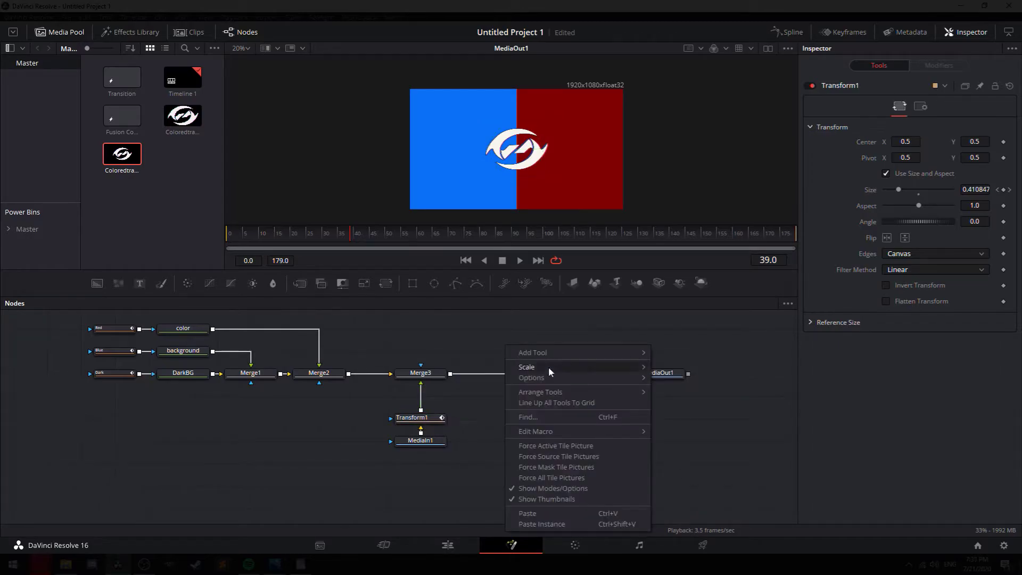
pyautogui.moveTo(589, 379)
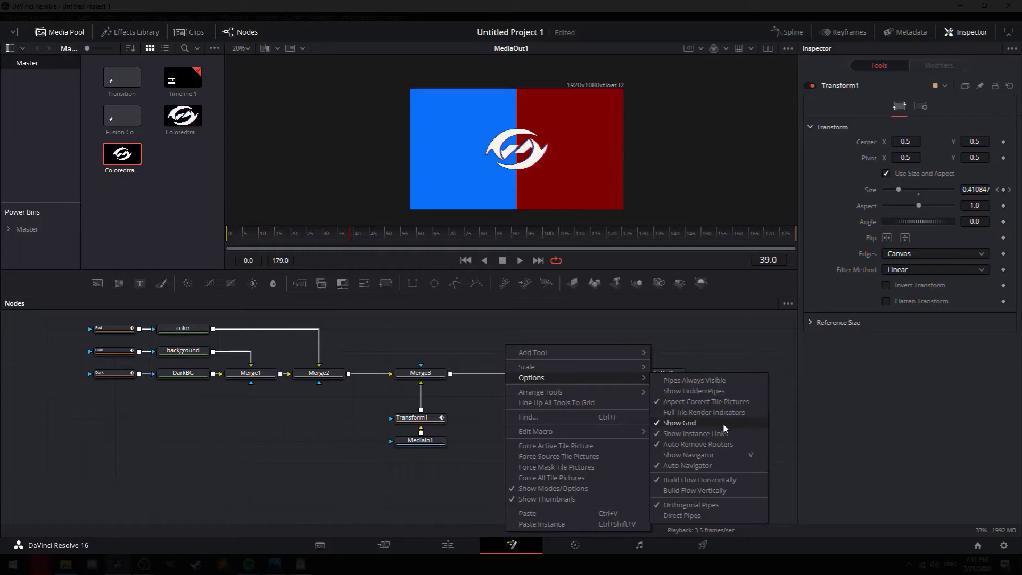
pyautogui.click(583, 403)
pyautogui.rightClick(504, 347)
pyautogui.moveTo(559, 397)
pyautogui.click(491, 434)
# Switch to File Explorer and import PrimeLexblack from the 04 Images folder into the media pool
pyautogui.hotkey('alt', 'Tab')
pyautogui.hotkey('alt', 'Tab')
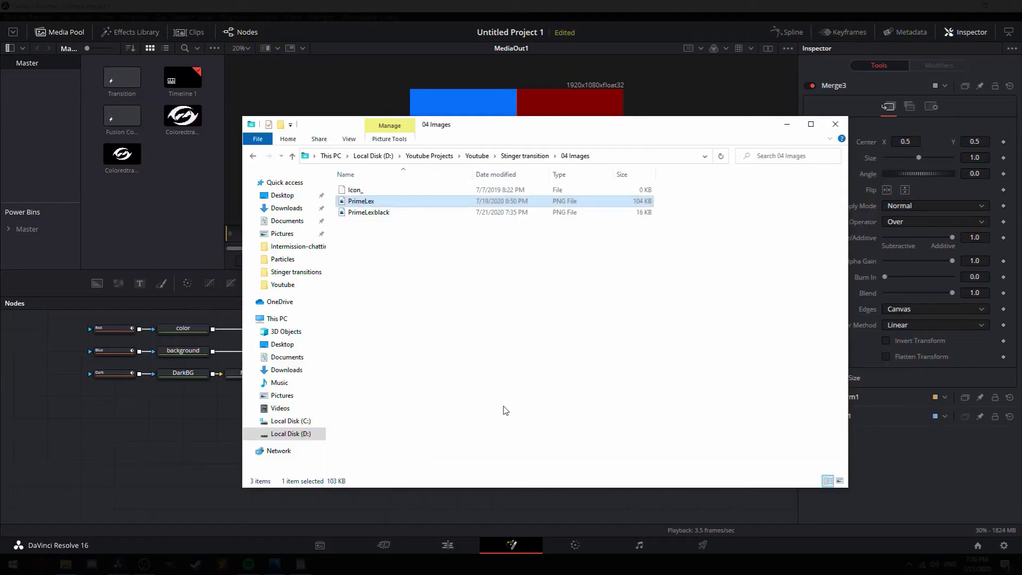
pyautogui.moveTo(373, 214); pyautogui.dragTo(177, 208)
pyautogui.click(211, 446)
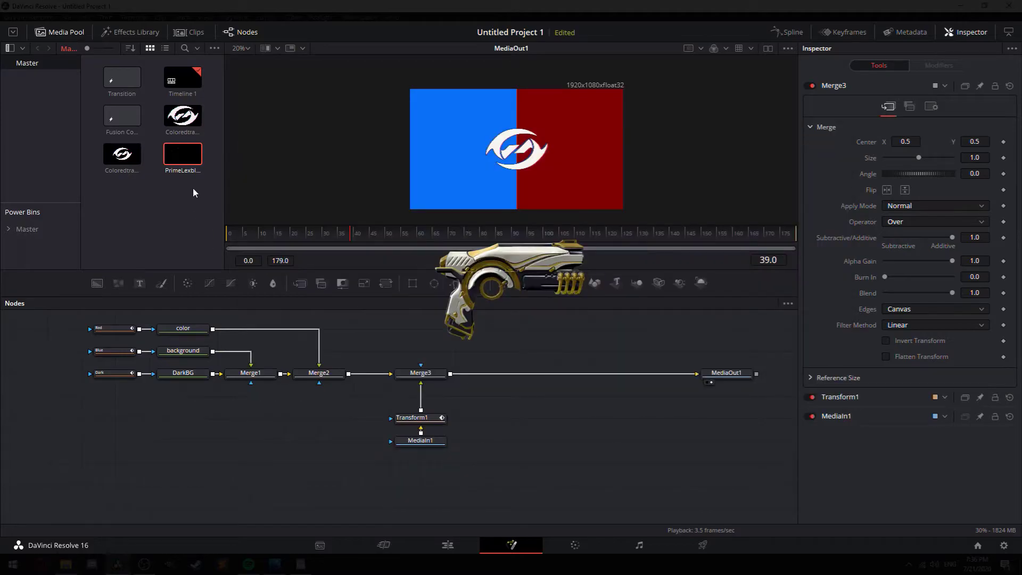
# Add the PrimeLexblack image to the node graph with its own Transform node, and paste a copy of the pair beside it
pyautogui.moveTo(187, 168); pyautogui.dragTo(492, 438)
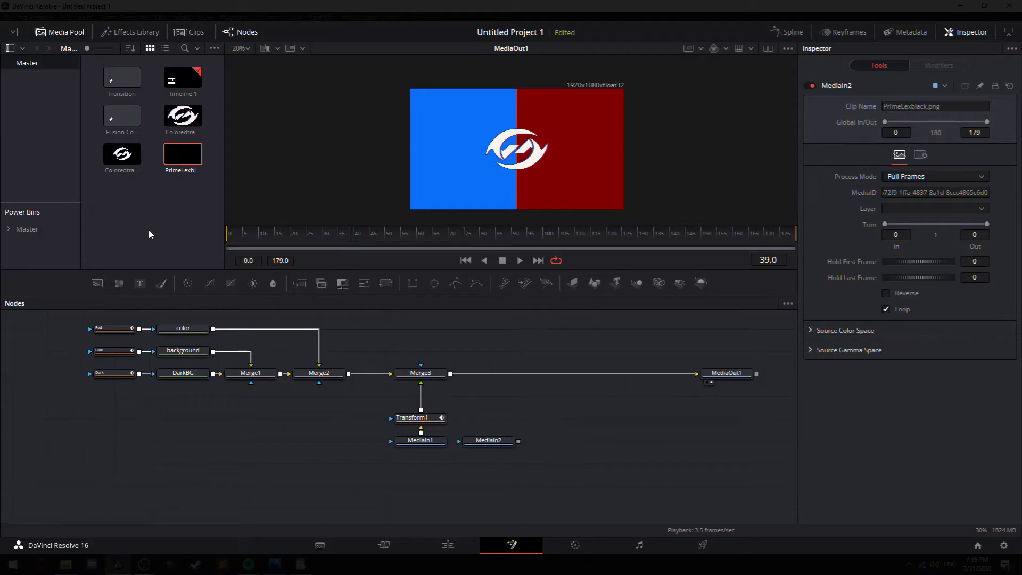
pyautogui.moveTo(390, 286); pyautogui.dragTo(559, 419)
pyautogui.click(542, 432)
pyautogui.hotkey('ctrl', 'v')
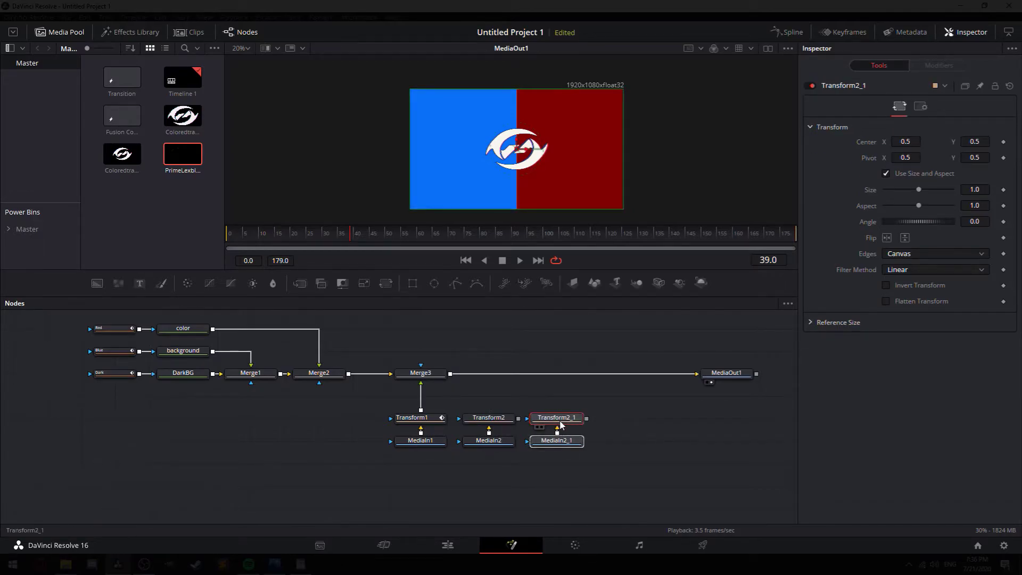
pyautogui.click(464, 506)
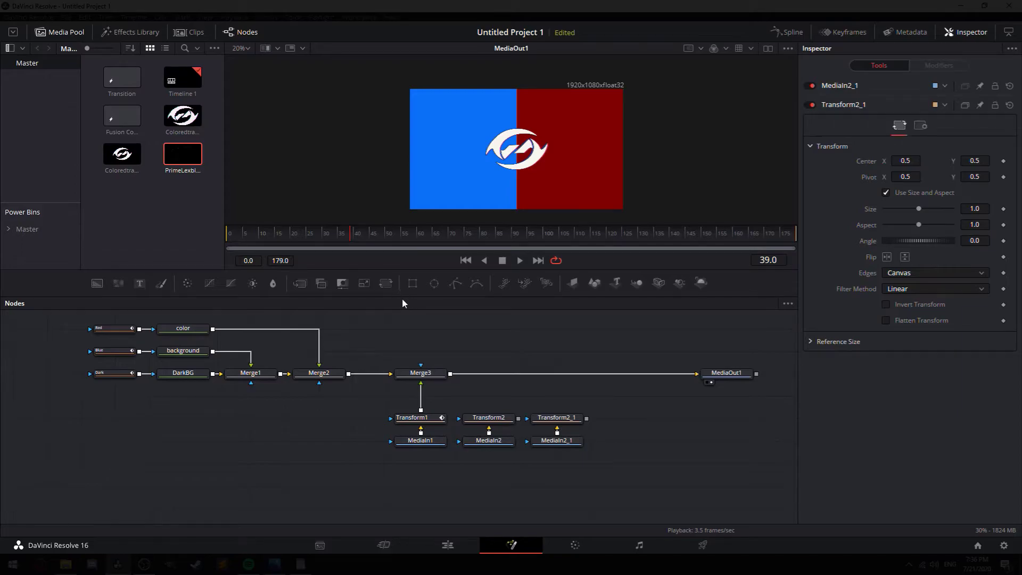
# Insert two Merge nodes in the chain between Merge3 and MediaOut1, above the two new Transform nodes
pyautogui.moveTo(305, 284); pyautogui.dragTo(487, 373)
pyautogui.moveTo(298, 284); pyautogui.dragTo(557, 373)
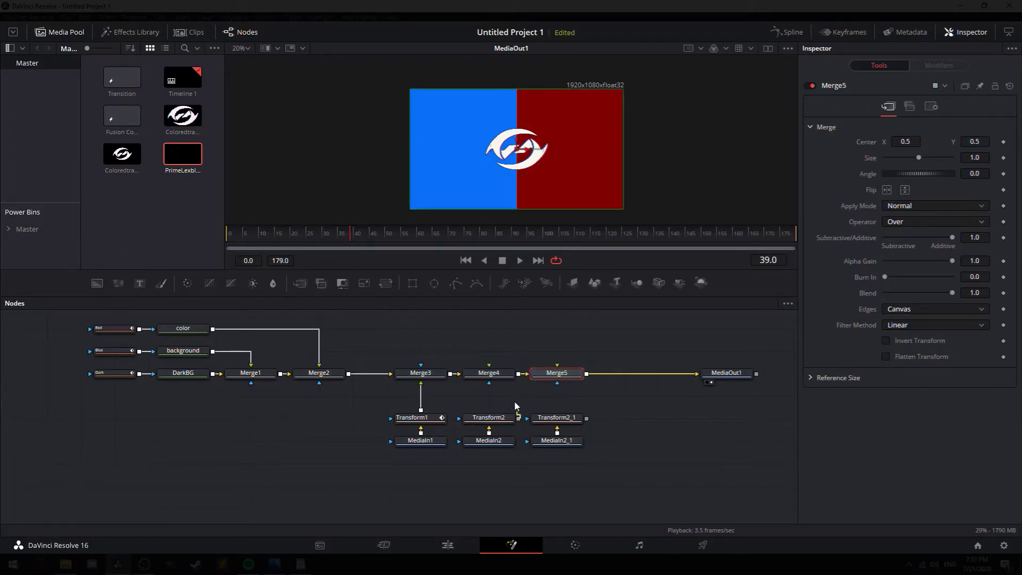
# Connect the two image Transform nodes to Merge4 and Merge5, and shrink the first image to size 0.61
pyautogui.moveTo(518, 418); pyautogui.dragTo(489, 382)
pyautogui.moveTo(586, 418); pyautogui.dragTo(555, 373)
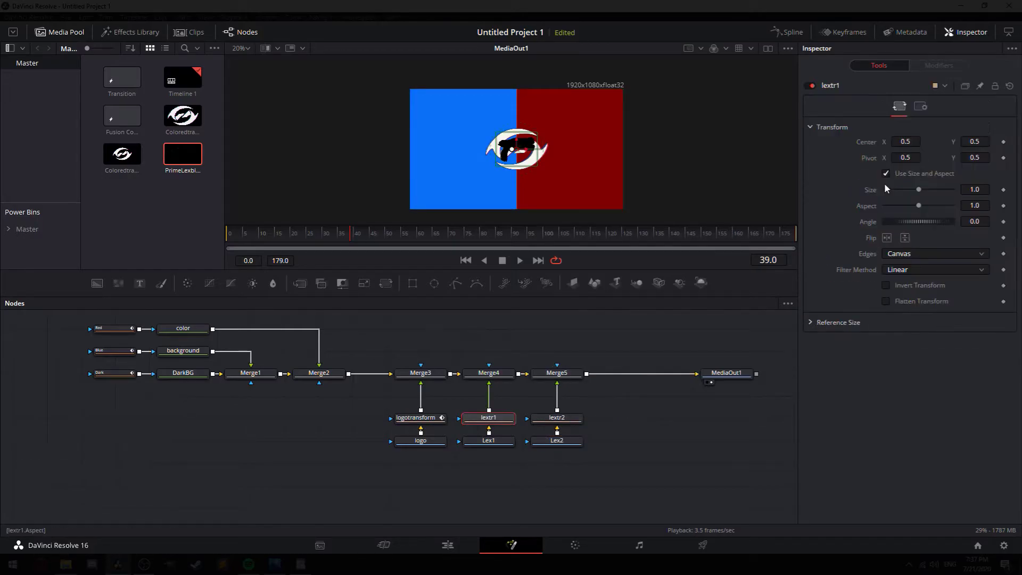
pyautogui.moveTo(918, 190); pyautogui.dragTo(907, 190)
# Flip the second image horizontally, reduce its size to 0.61 and move it onto the blue half beside the logo
pyautogui.click(557, 418)
pyautogui.click(886, 238)
pyautogui.moveTo(904, 190); pyautogui.dragTo(906, 189)
pyautogui.moveTo(524, 151); pyautogui.dragTo(460, 151)
# At frame 30, keyframe lextr2's center and angle and move the image beyond the frame's left edge to about X -2.507
pyautogui.click(324, 235)
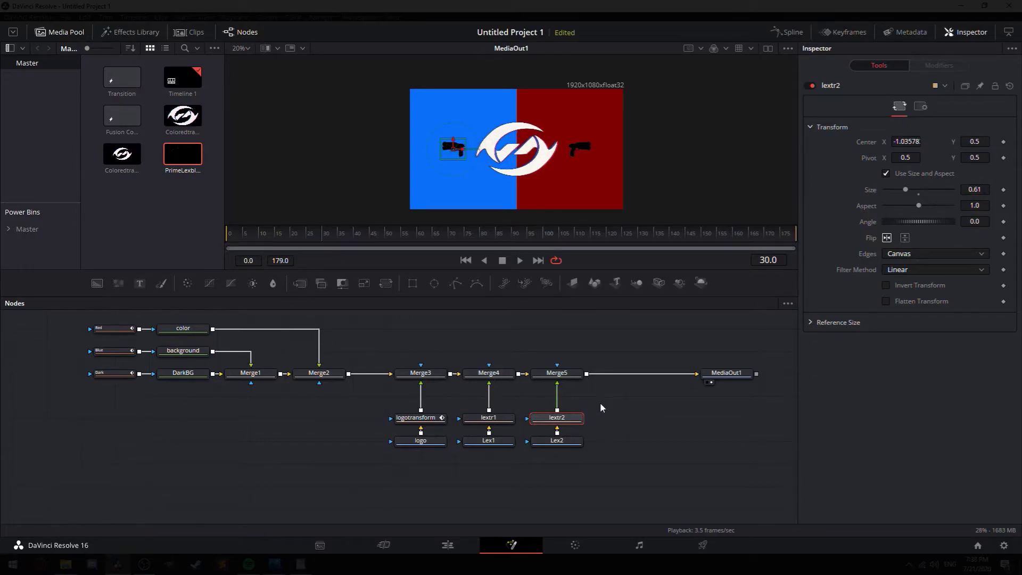
pyautogui.click(1004, 142)
pyautogui.click(1004, 222)
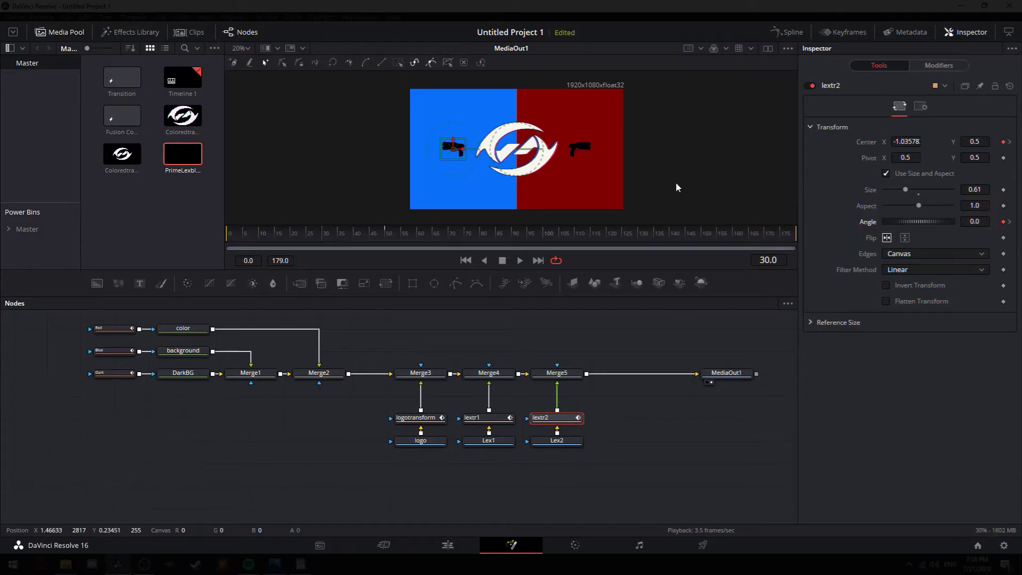
pyautogui.moveTo(461, 153); pyautogui.dragTo(400, 153)
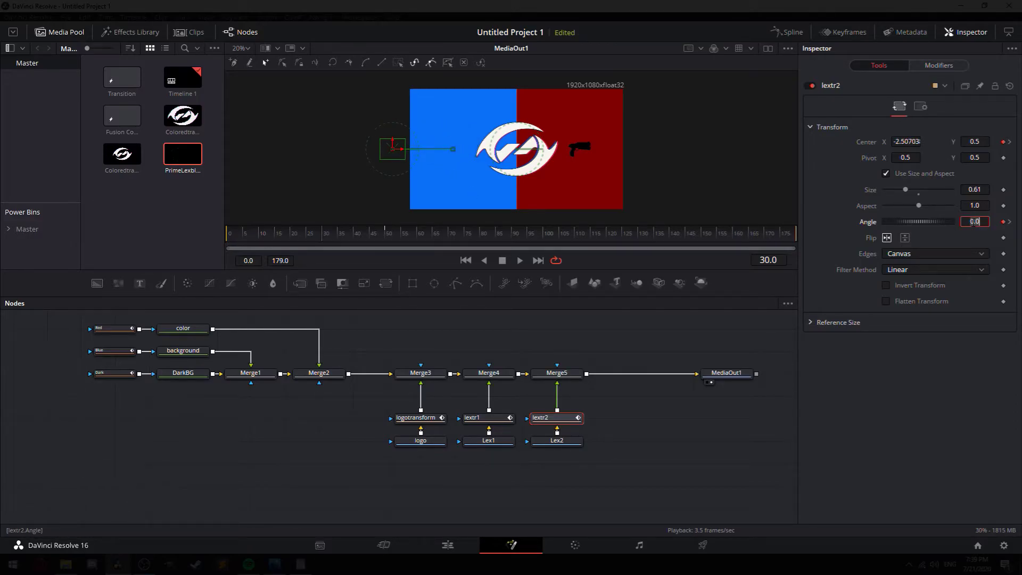
pyautogui.write('0')
pyautogui.press('Tab')
pyautogui.click(937, 373)
pyautogui.click(485, 418)
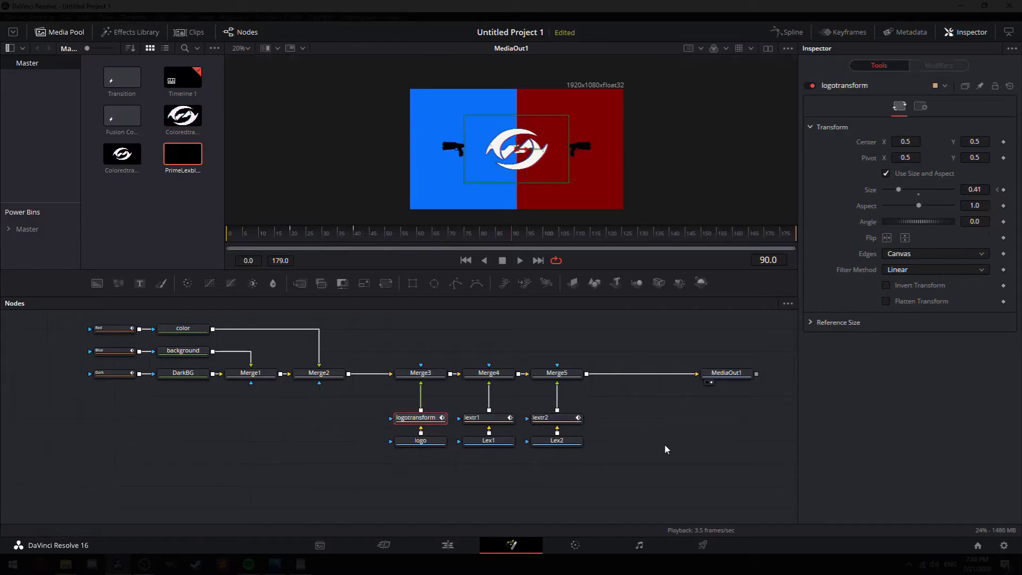
# Add a Soft Glow node after logotransform, with its threshold and gain at 0
pyautogui.hotkey('shift', 'space')
pyautogui.write('soft')
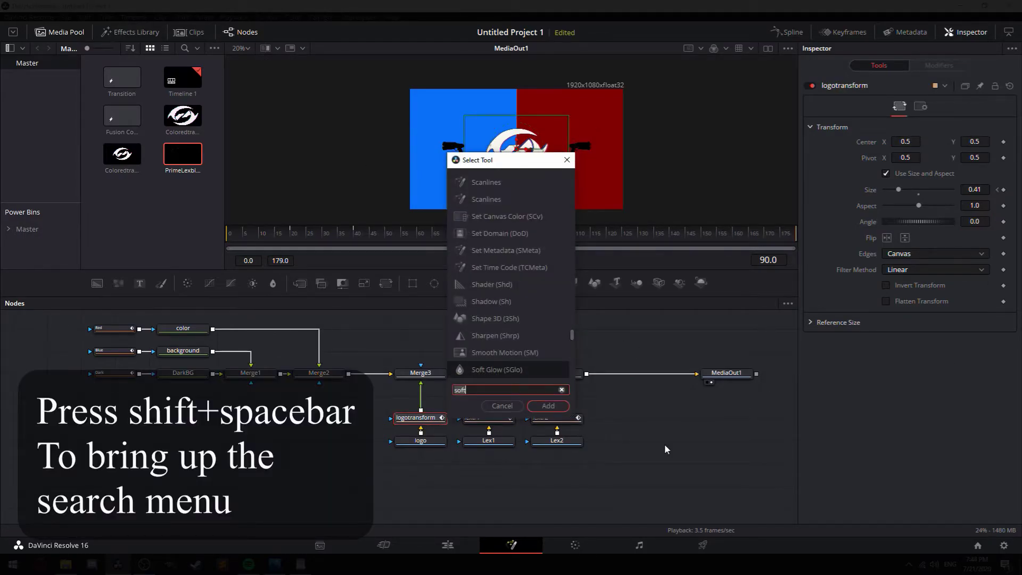
pyautogui.press('Return')
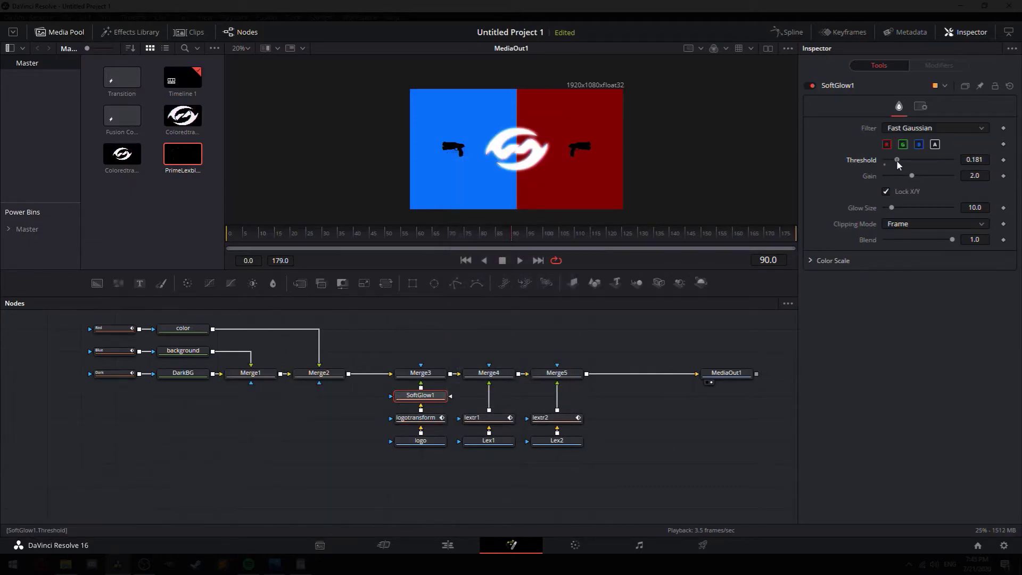
pyautogui.moveTo(913, 176); pyautogui.dragTo(503, 238)
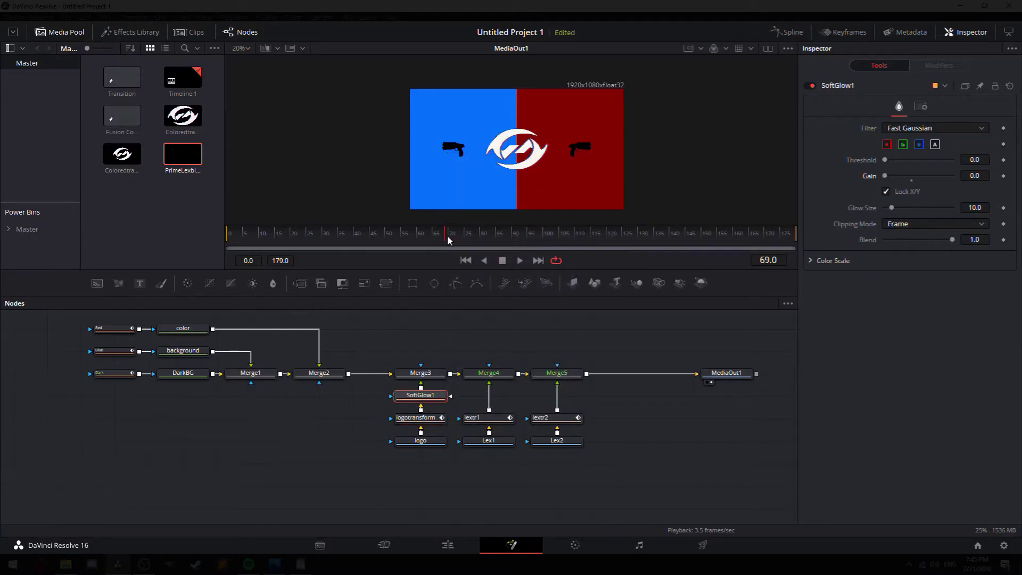
# Keyframe the glow's gain from 0 at frame 70 to 1.535 at frame 90 and back to 0 at frame 110
pyautogui.click(1003, 176)
pyautogui.press('Right')
pyautogui.moveTo(522, 236); pyautogui.dragTo(513, 235)
pyautogui.moveTo(886, 176); pyautogui.dragTo(908, 178)
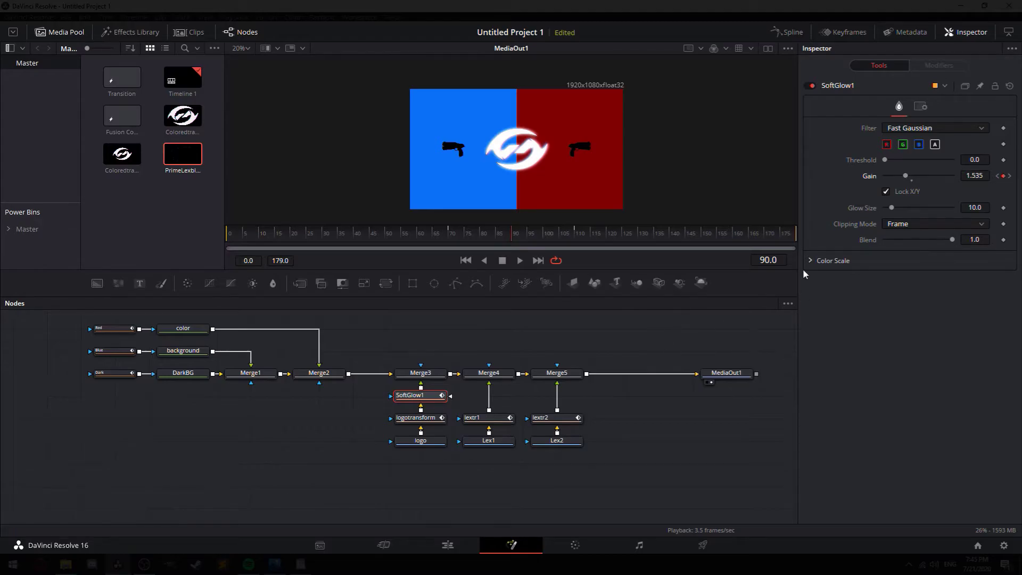
# Smooth the Soft Glow gain curve in the Spline editor and extend both outer handles inward toward the peak
pyautogui.click(792, 32)
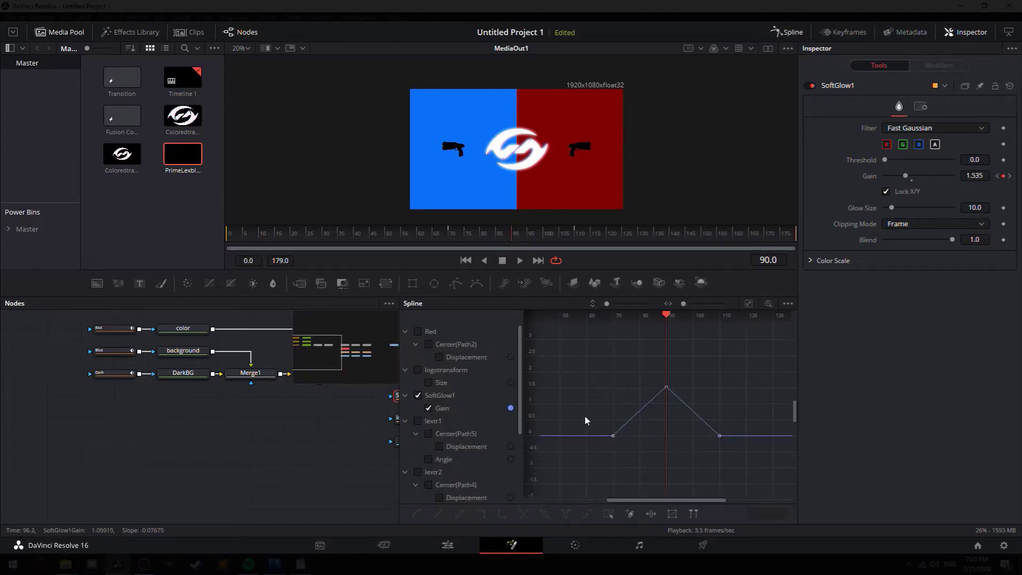
pyautogui.click(749, 303)
pyautogui.moveTo(548, 327); pyautogui.dragTo(789, 506)
pyautogui.press('s')
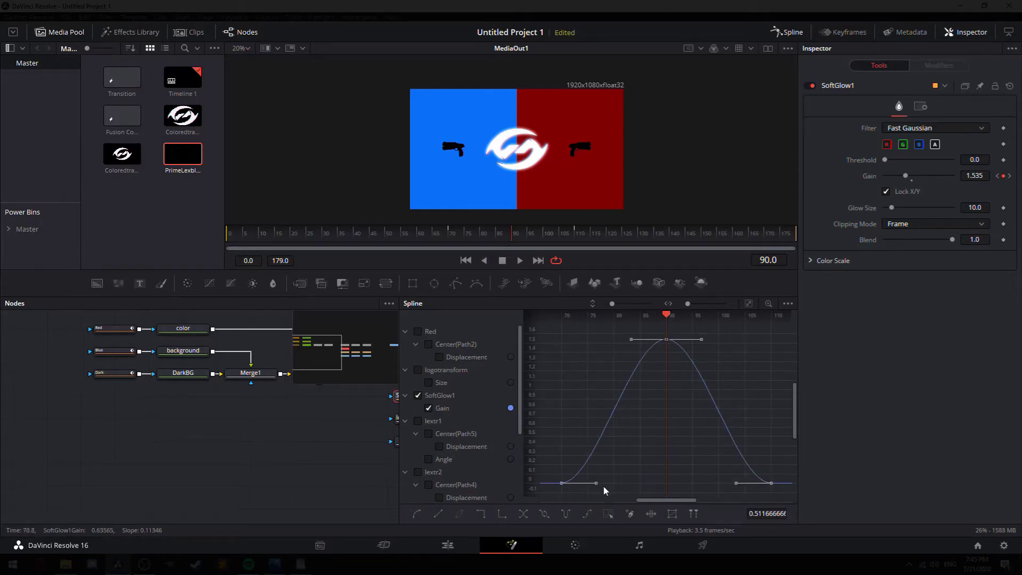
pyautogui.moveTo(596, 486); pyautogui.dragTo(657, 485)
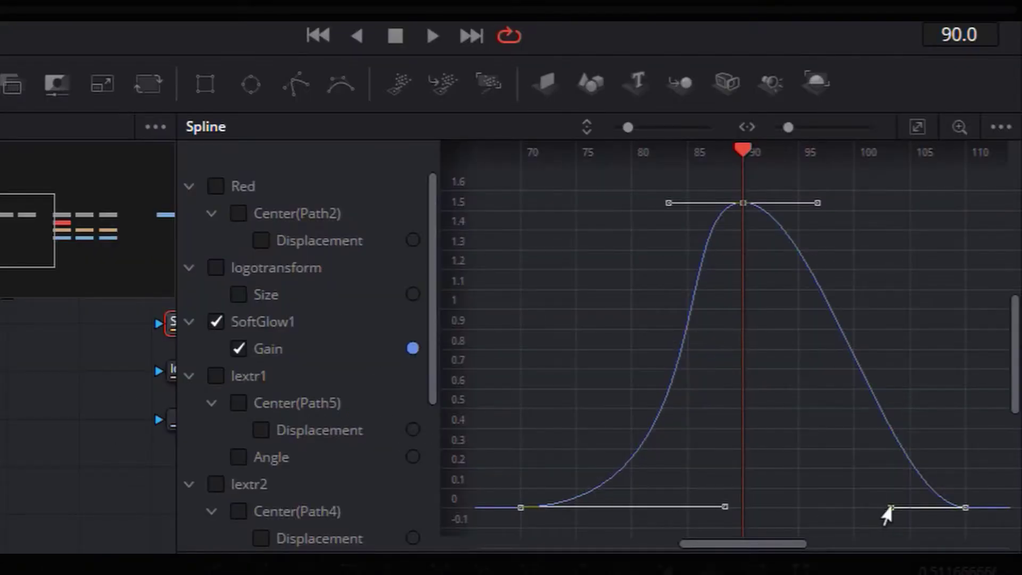
pyautogui.moveTo(736, 485); pyautogui.dragTo(675, 486)
pyautogui.moveTo(756, 507); pyautogui.dragTo(753, 505)
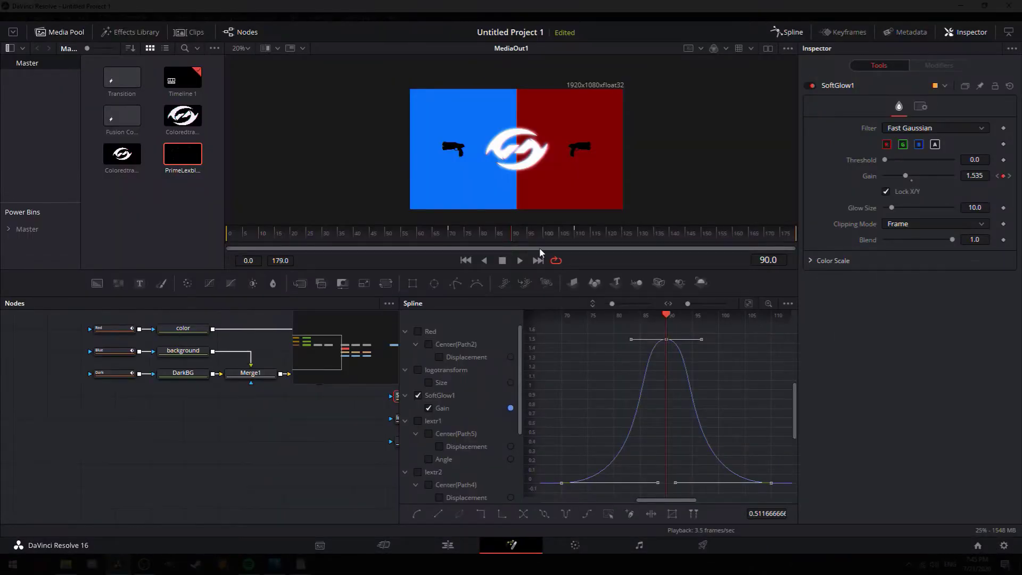
# Play back the section around frames 63 to 109 to check the glow pulse, and close the Spline editor
pyautogui.moveTo(512, 237); pyautogui.dragTo(428, 241)
pyautogui.press('space')
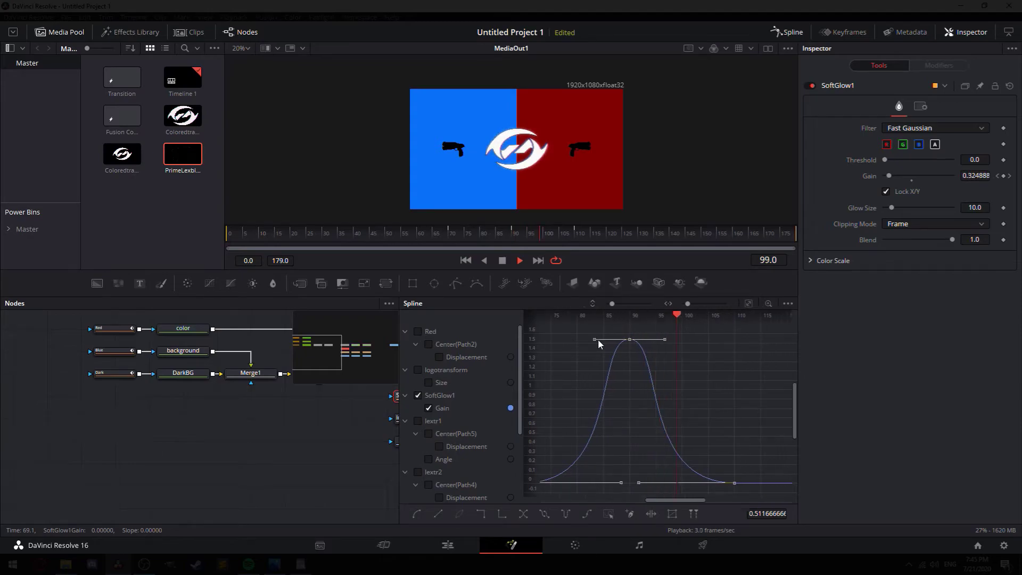
pyautogui.click(786, 32)
pyautogui.press('space')
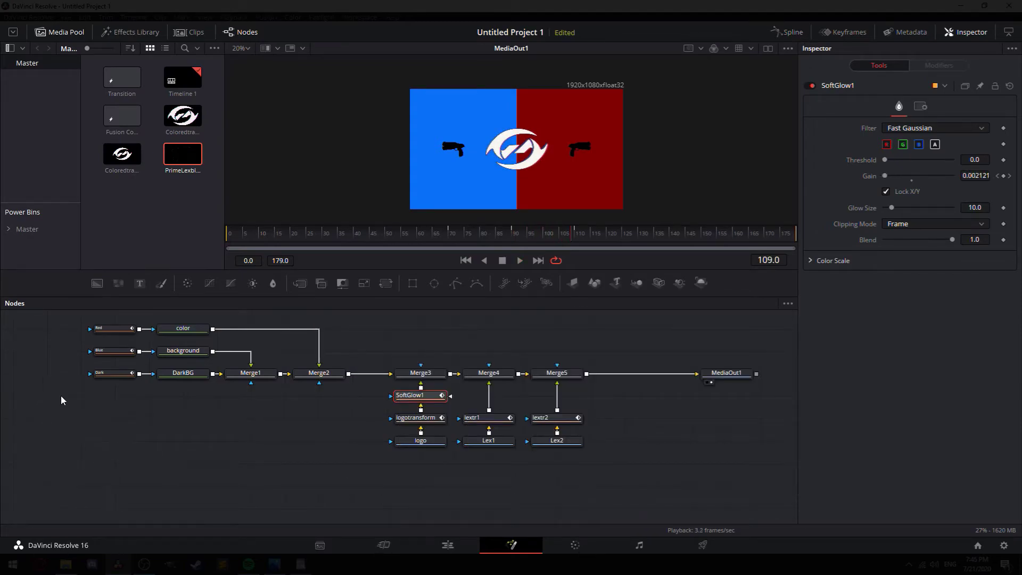
# At frame 150, keyframe the center of the Red and Blue masks and the level of the Dark mask
pyautogui.click(113, 329)
pyautogui.click(713, 240)
pyautogui.click(701, 239)
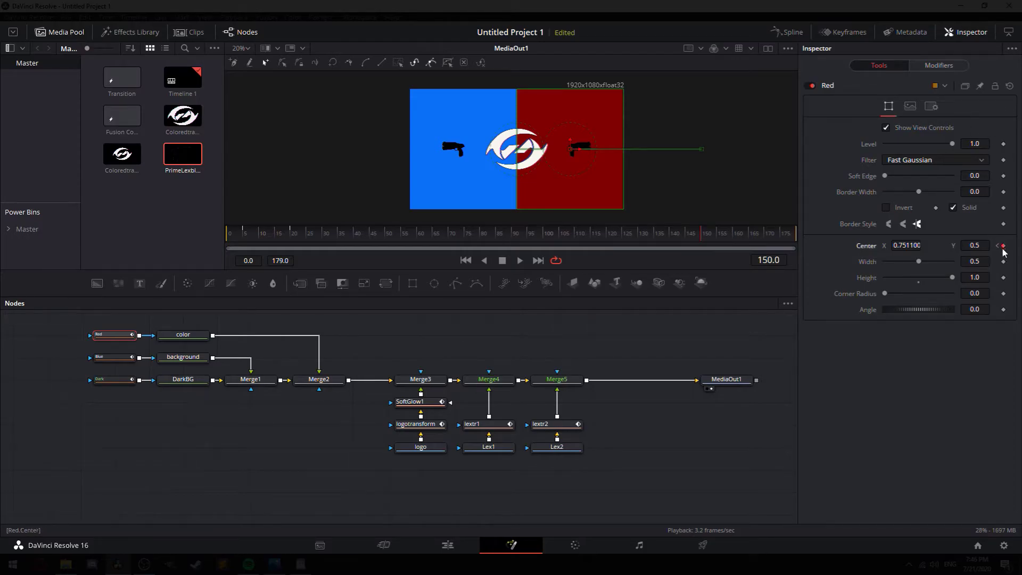
pyautogui.click(113, 356)
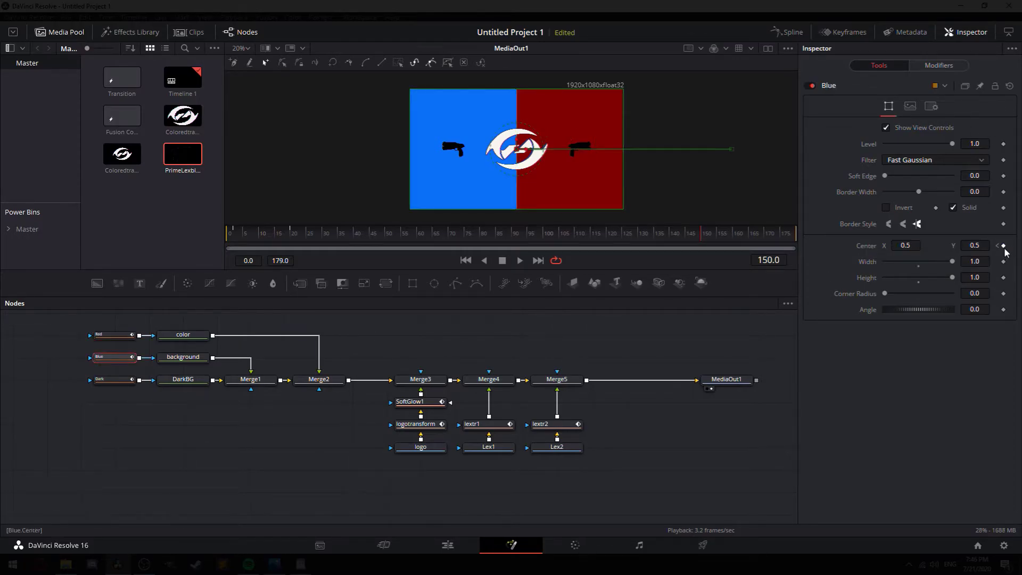
pyautogui.click(113, 379)
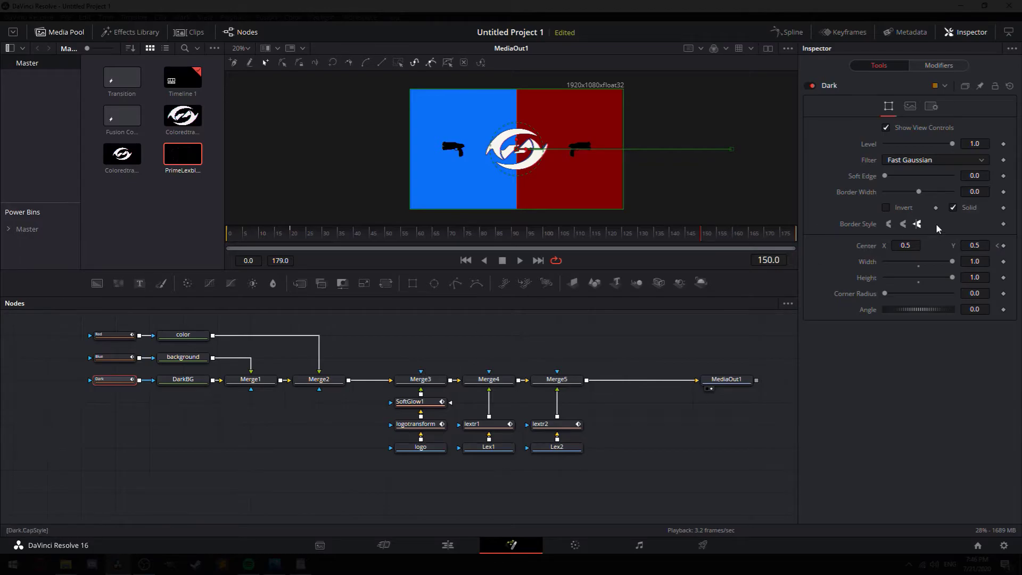
pyautogui.click(1004, 144)
# Slide the Blue mask out to the right at frame 179 with center X 1.504, Y 0.5, and raise the Red mask's center Y above the frame
pyautogui.click(726, 236)
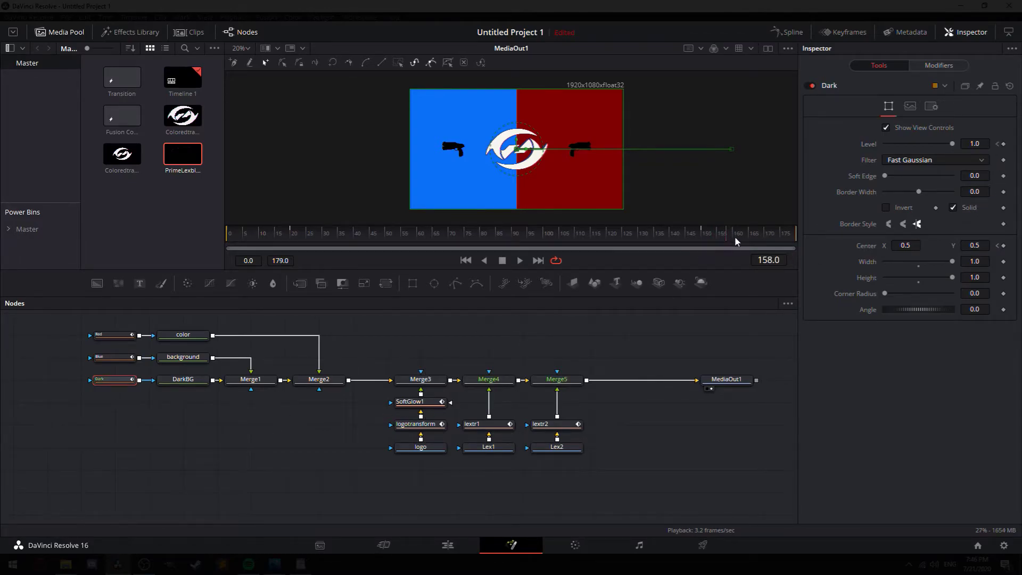
pyautogui.moveTo(779, 237); pyautogui.dragTo(796, 235)
pyautogui.click(114, 357)
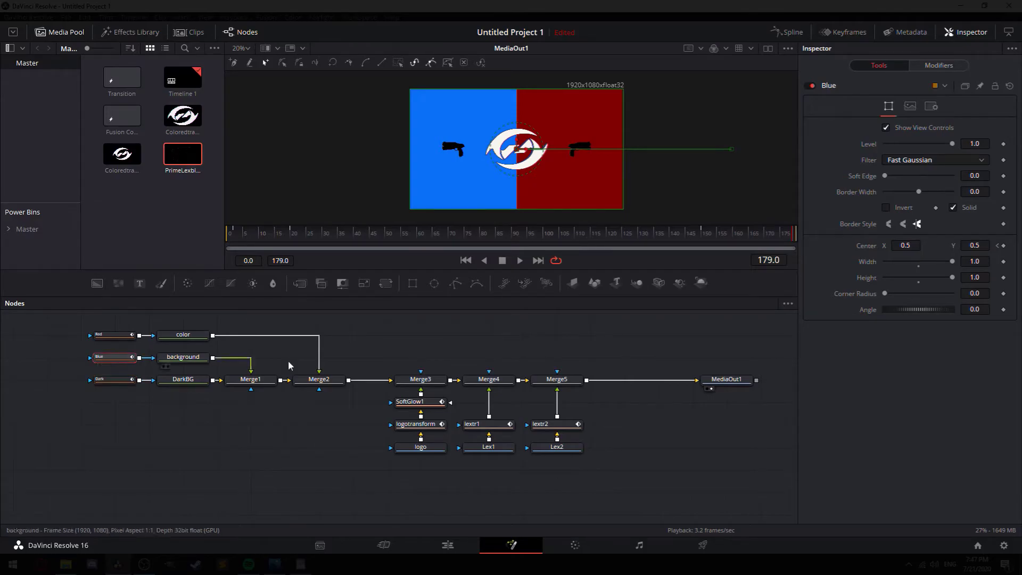
pyautogui.click(956, 248)
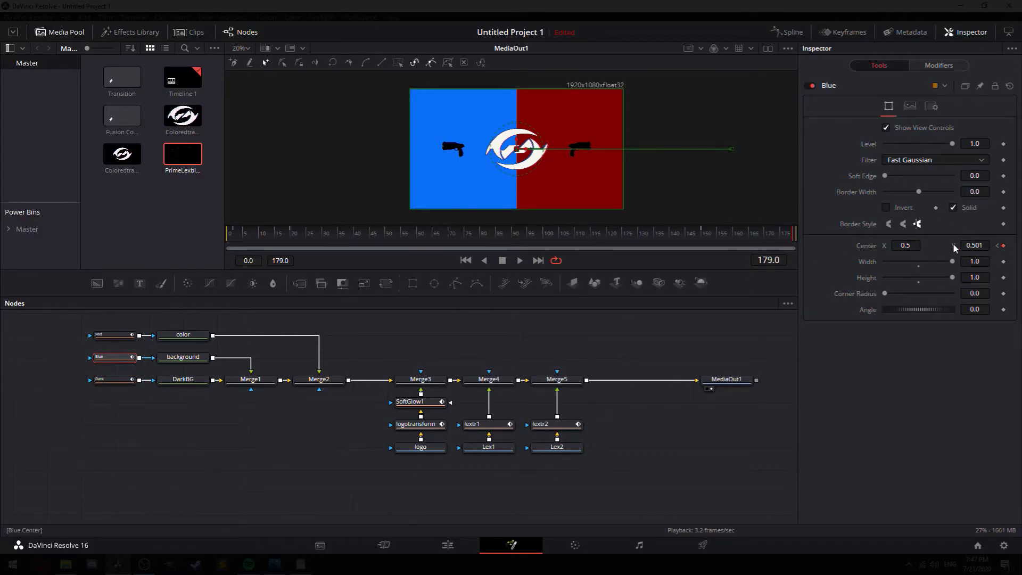
pyautogui.doubleClick(974, 246)
pyautogui.write('0.5')
pyautogui.press('Tab')
pyautogui.moveTo(905, 245); pyautogui.dragTo(1020, 245)
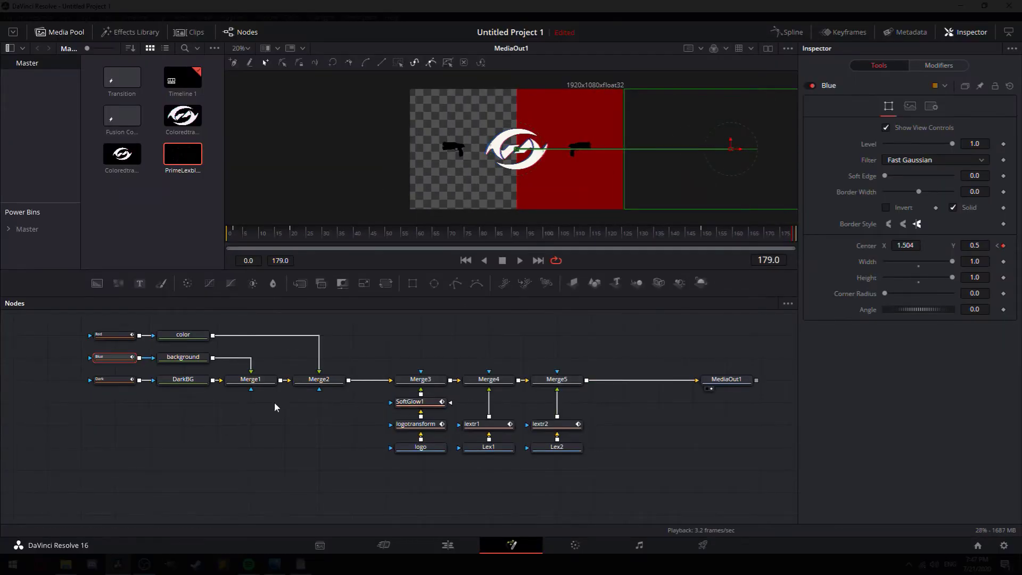
pyautogui.moveTo(662, 233); pyautogui.dragTo(718, 236)
pyautogui.moveTo(975, 245); pyautogui.dragTo(1017, 246)
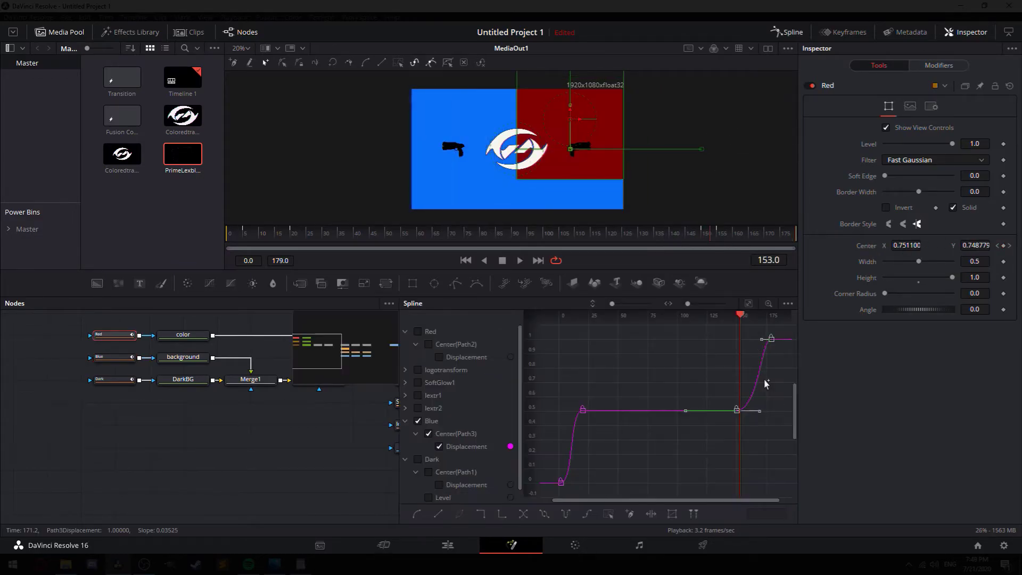
# Isolate the Dark mask's Level curve in the Spline editor and shift its start and end handles toward the keyframes
pyautogui.click(418, 421)
pyautogui.click(418, 434)
pyautogui.click(428, 447)
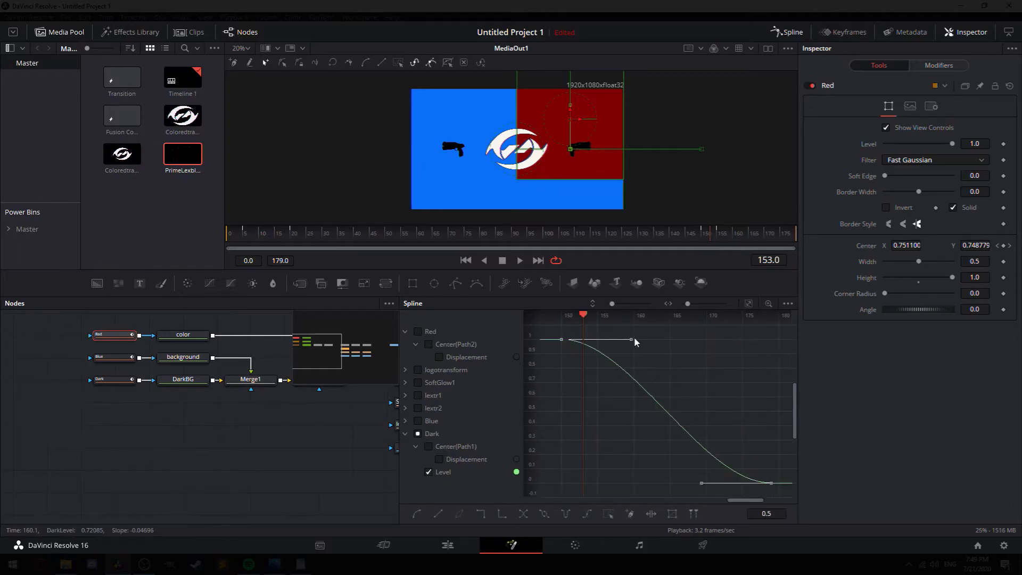
pyautogui.moveTo(633, 340); pyautogui.dragTo(587, 341)
pyautogui.moveTo(702, 483); pyautogui.dragTo(761, 483)
# At frame 150, keyframe the size of logotransform and lextr1
pyautogui.click(677, 235)
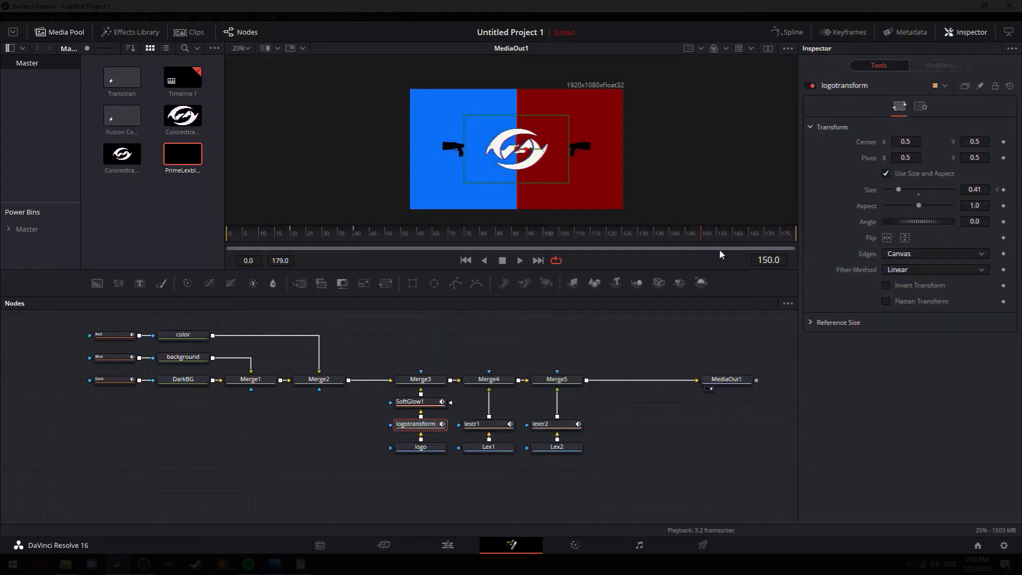
pyautogui.click(1004, 190)
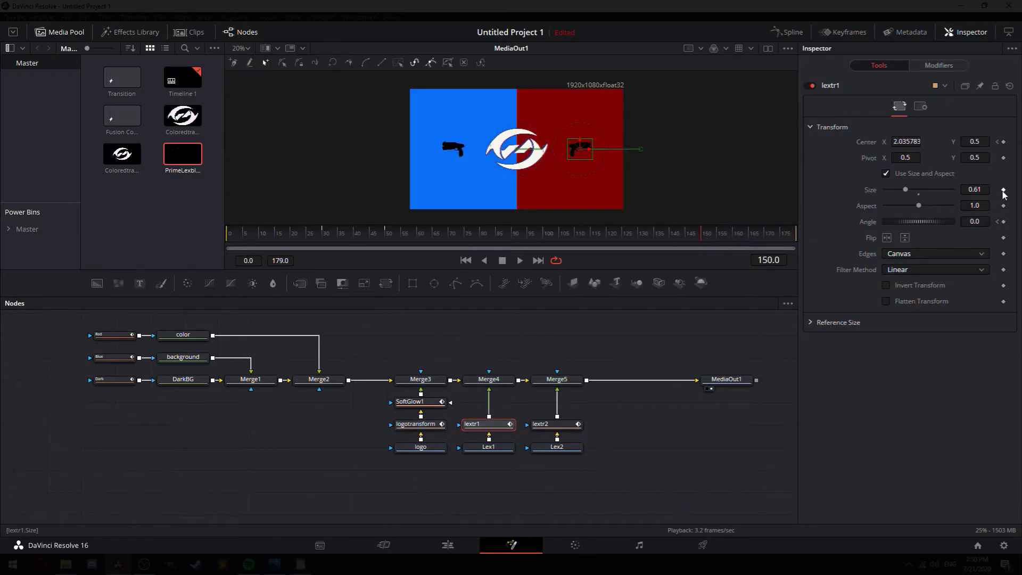
pyautogui.click(1004, 190)
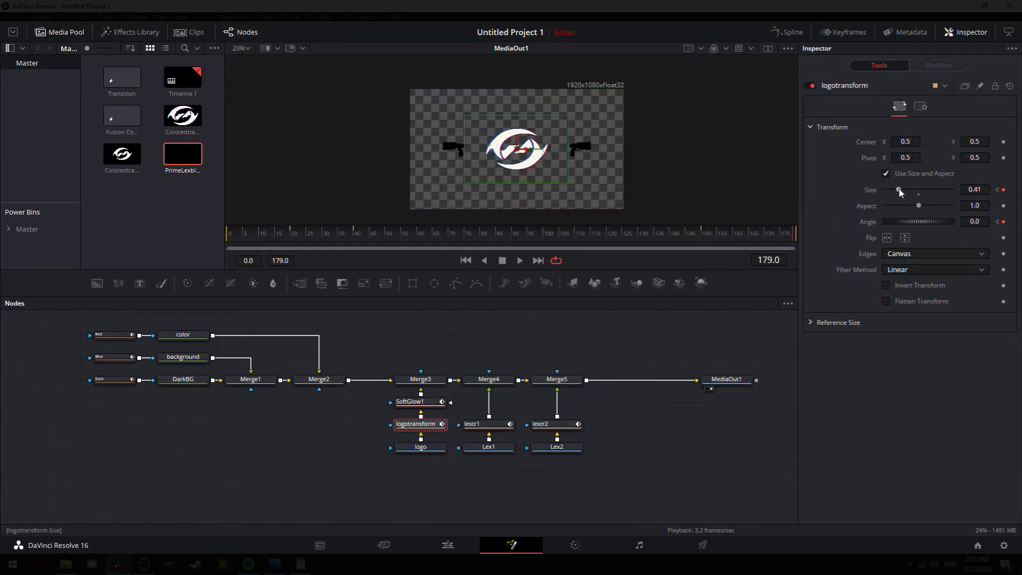
# At frame 179, shrink lextr2 and lextr1 to size 0 and set lextr1's angle to -900
pyautogui.click(569, 429)
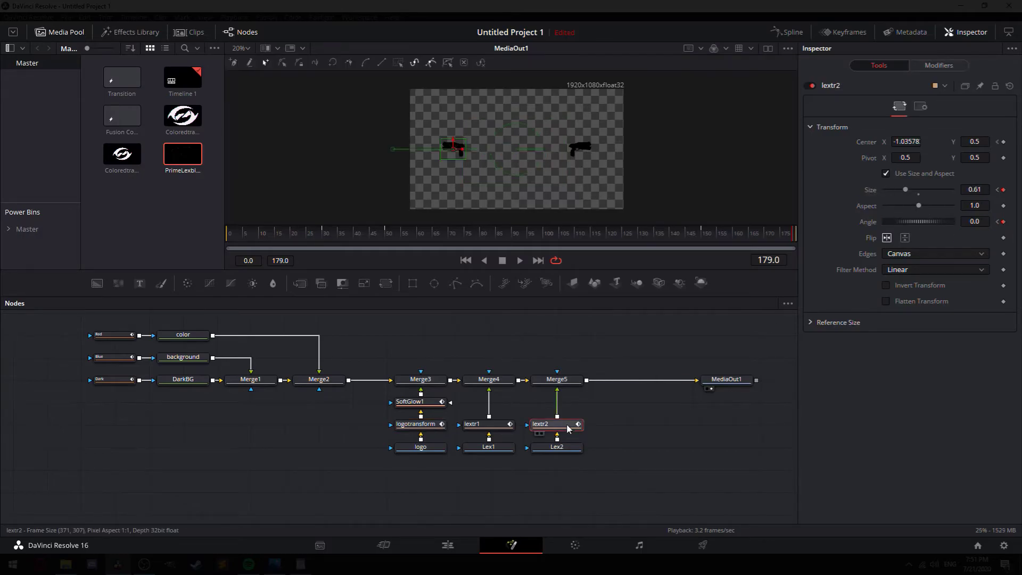
pyautogui.moveTo(906, 190); pyautogui.dragTo(825, 201)
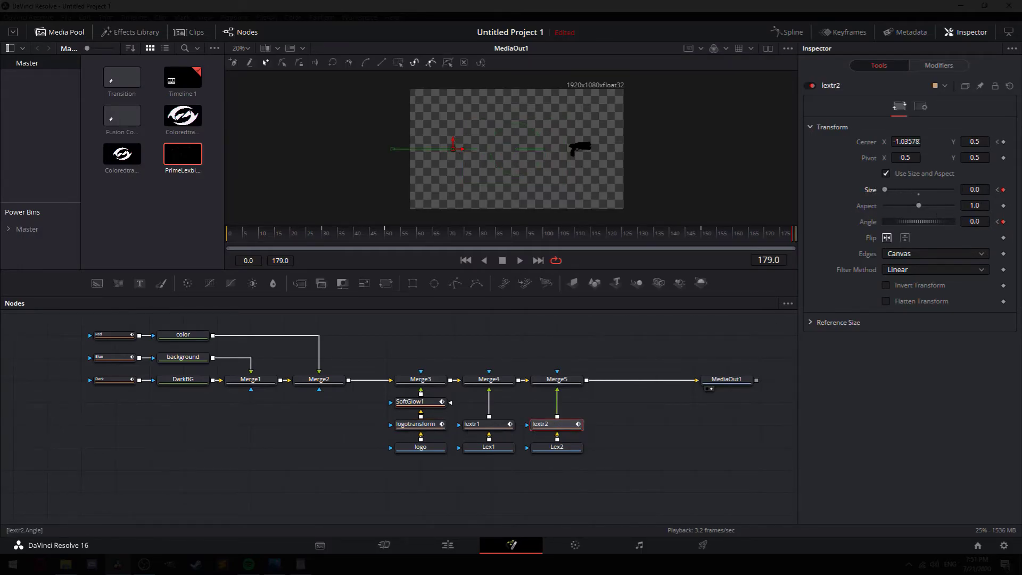
pyautogui.click(481, 424)
pyautogui.moveTo(907, 190); pyautogui.dragTo(871, 192)
pyautogui.doubleClick(975, 221)
pyautogui.write('-900')
pyautogui.click(850, 429)
# Hide the other curves in the Spline editor and show only the Angle curve of lextr1
pyautogui.click(784, 35)
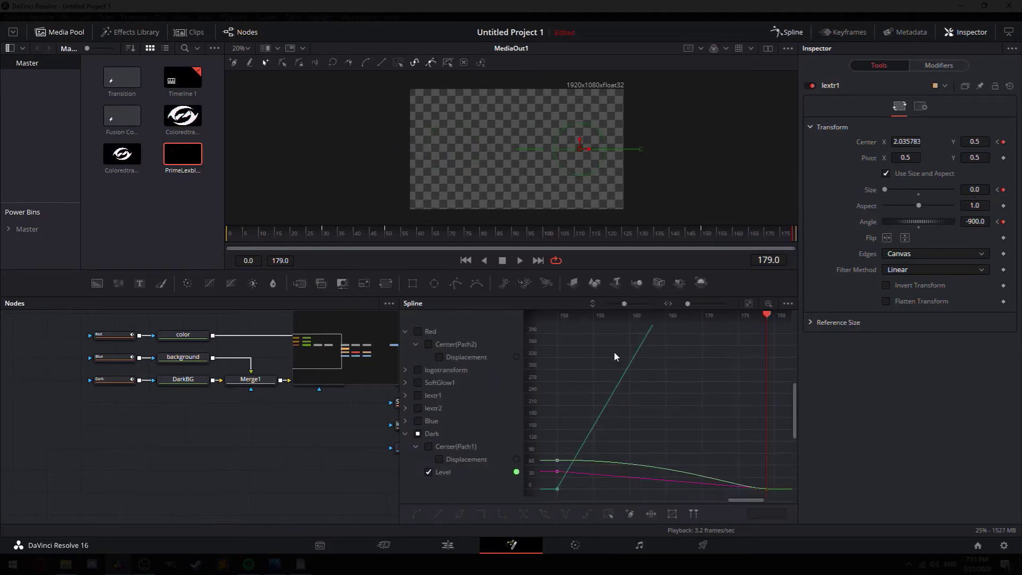
pyautogui.click(418, 434)
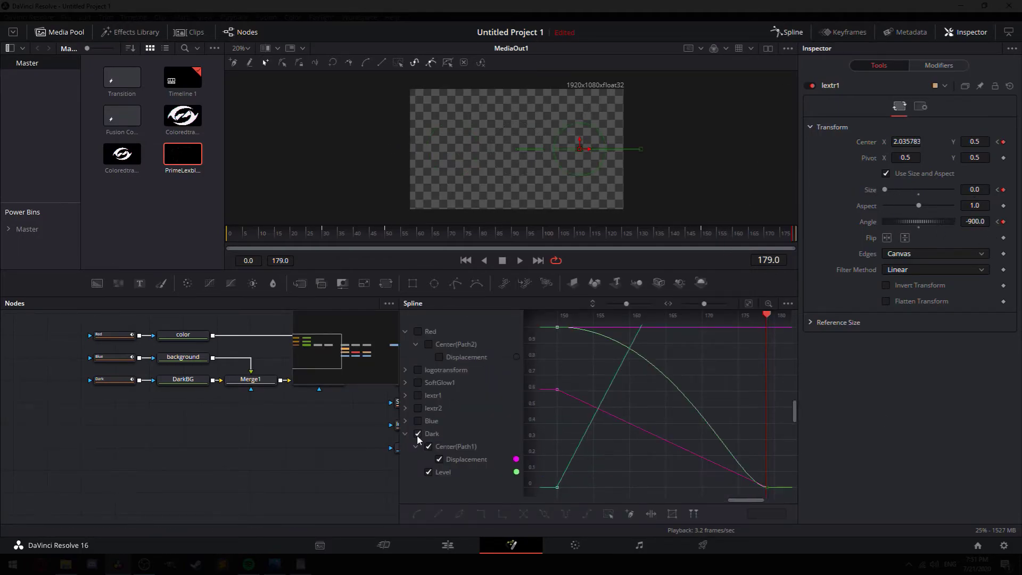
pyautogui.click(405, 409)
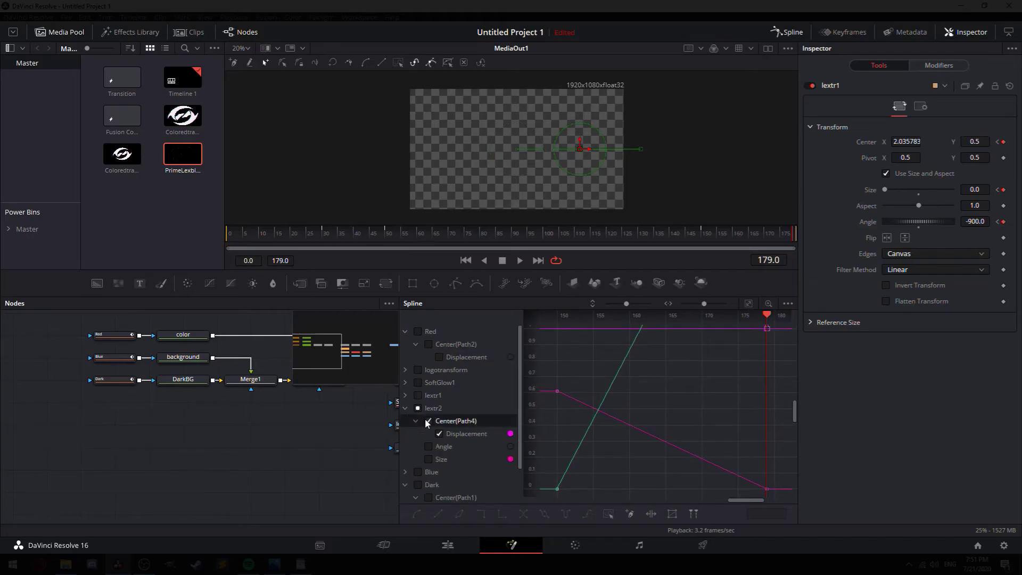
pyautogui.click(418, 396)
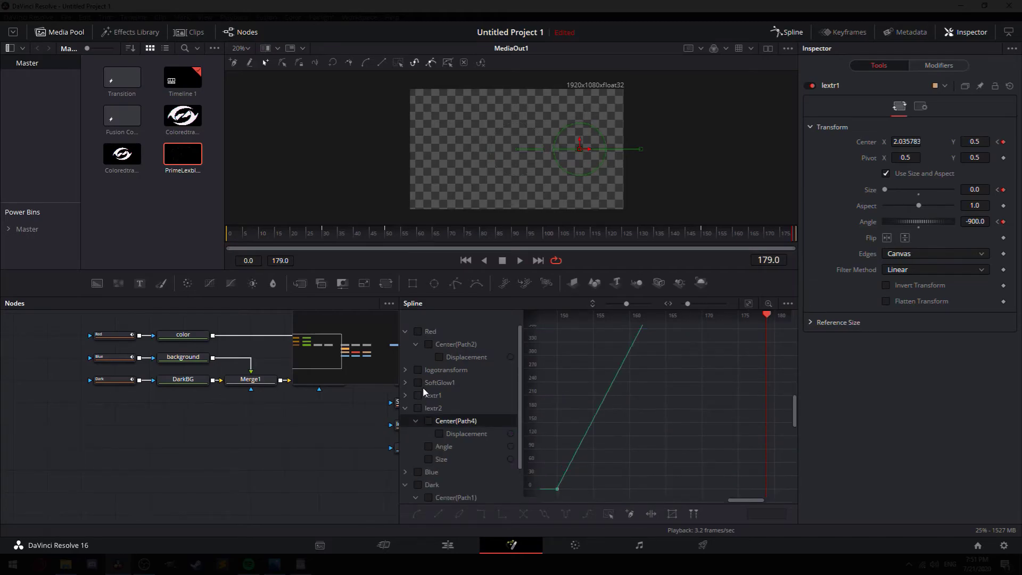
pyautogui.click(419, 370)
pyautogui.click(405, 396)
pyautogui.click(429, 408)
pyautogui.click(748, 304)
pyautogui.click(428, 407)
pyautogui.click(429, 433)
# Reshape lextr1's Angle curve between frames 150 and 179 by adjusting its handles
pyautogui.scroll(2, 685, 409)
pyautogui.scroll(-5, 681, 404)
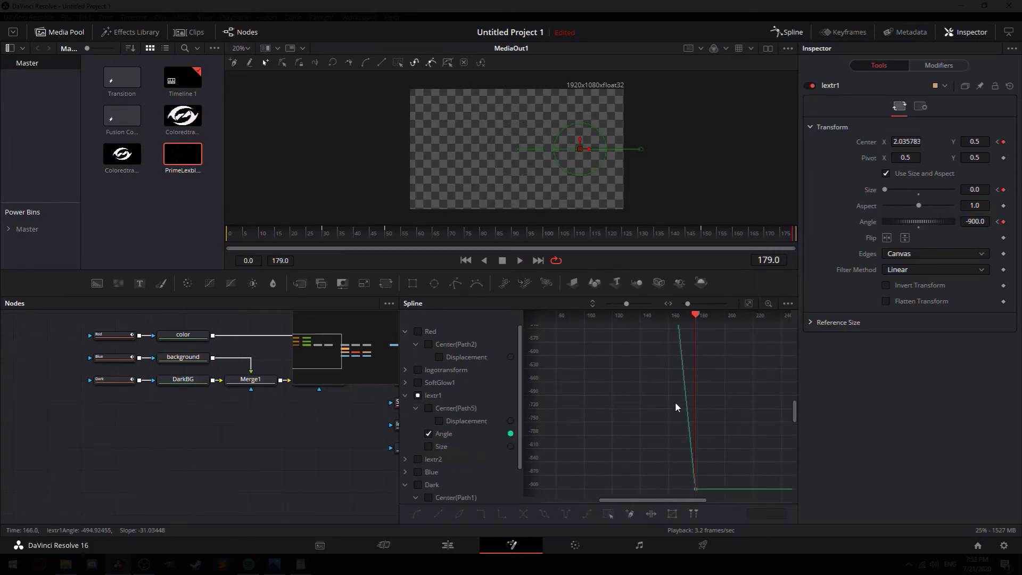
pyautogui.moveTo(671, 378); pyautogui.dragTo(669, 346)
pyautogui.moveTo(673, 412); pyautogui.dragTo(664, 446)
pyautogui.click(647, 452)
# Switch the Spline editor to lextr1's Size curve and pull its end handle back toward the start
pyautogui.click(428, 433)
pyautogui.click(429, 447)
pyautogui.scroll(3, 700, 440)
pyautogui.moveTo(700, 487); pyautogui.dragTo(664, 486)
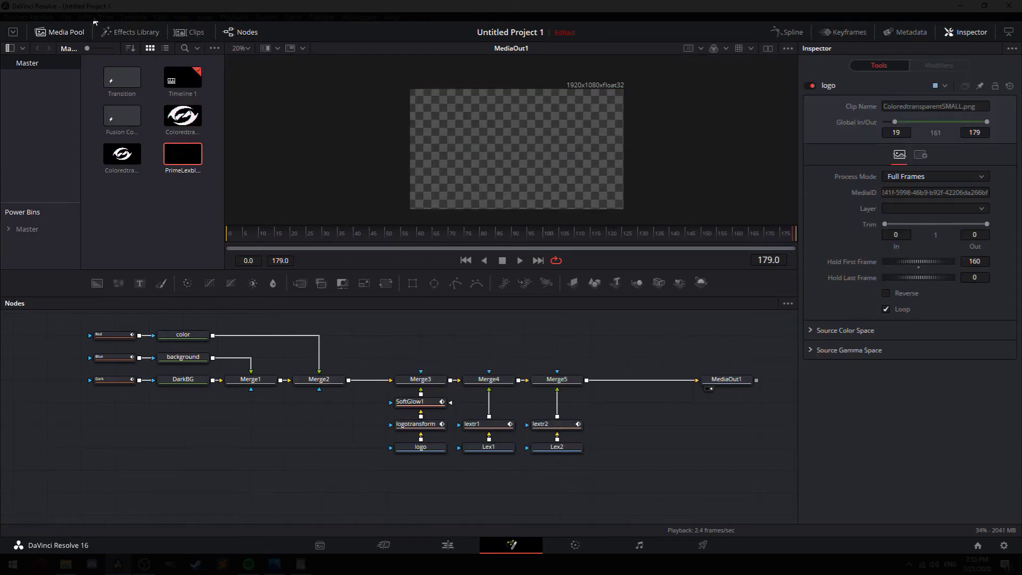
pyautogui.click(66, 17)
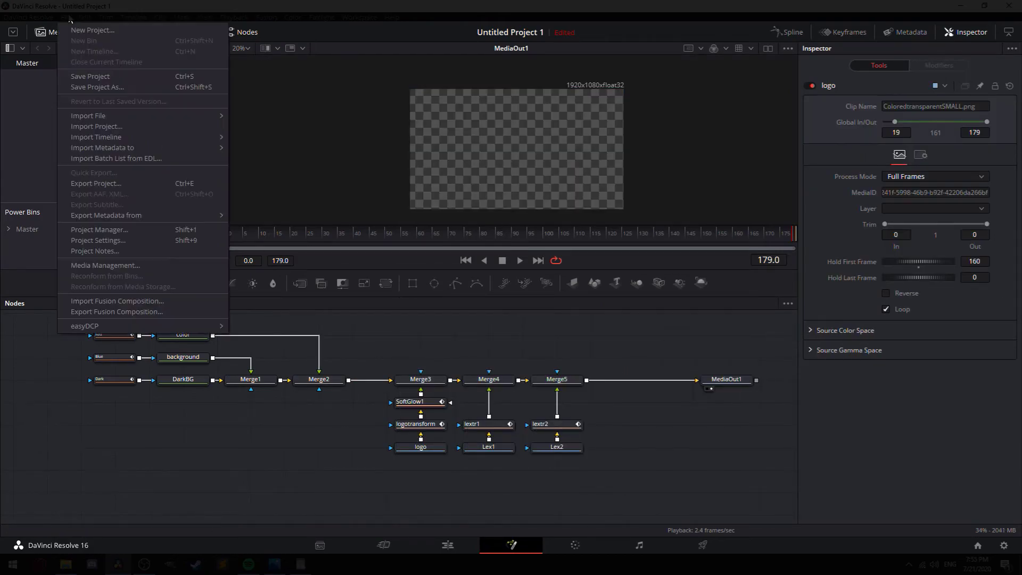
pyautogui.click(113, 312)
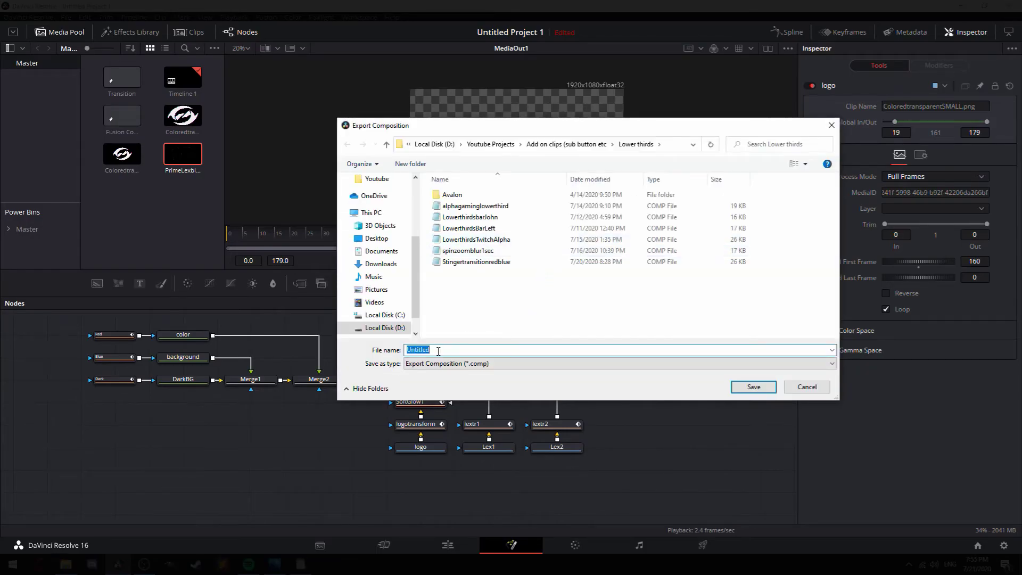
pyautogui.click(498, 264)
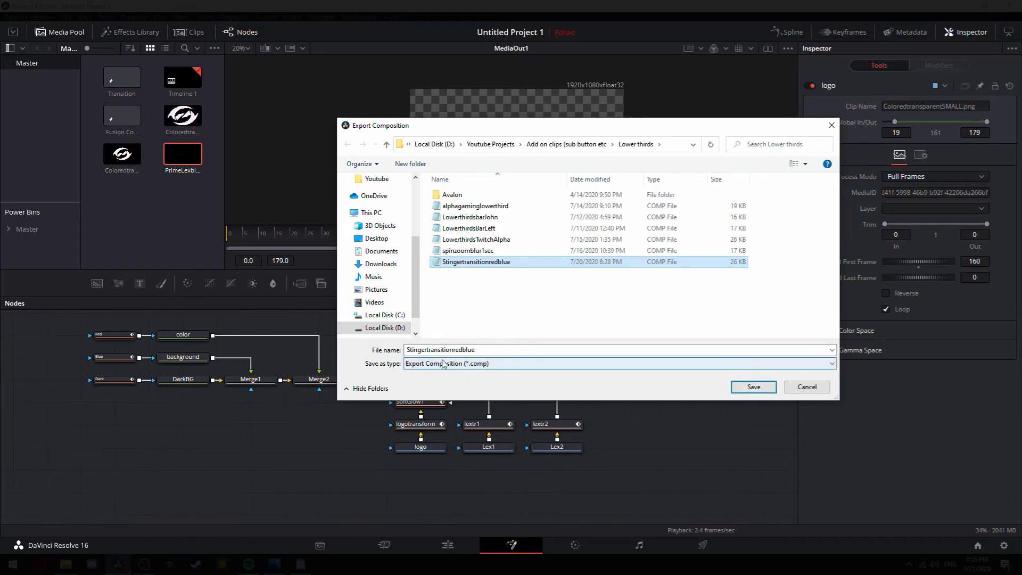
pyautogui.click(803, 387)
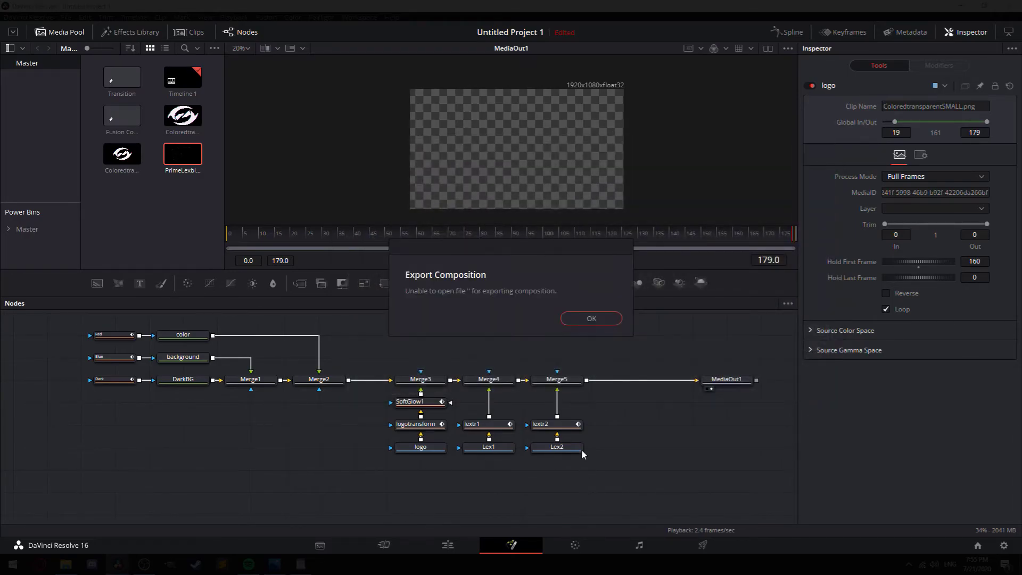
pyautogui.click(590, 318)
pyautogui.hotkey('alt', 'Tab')
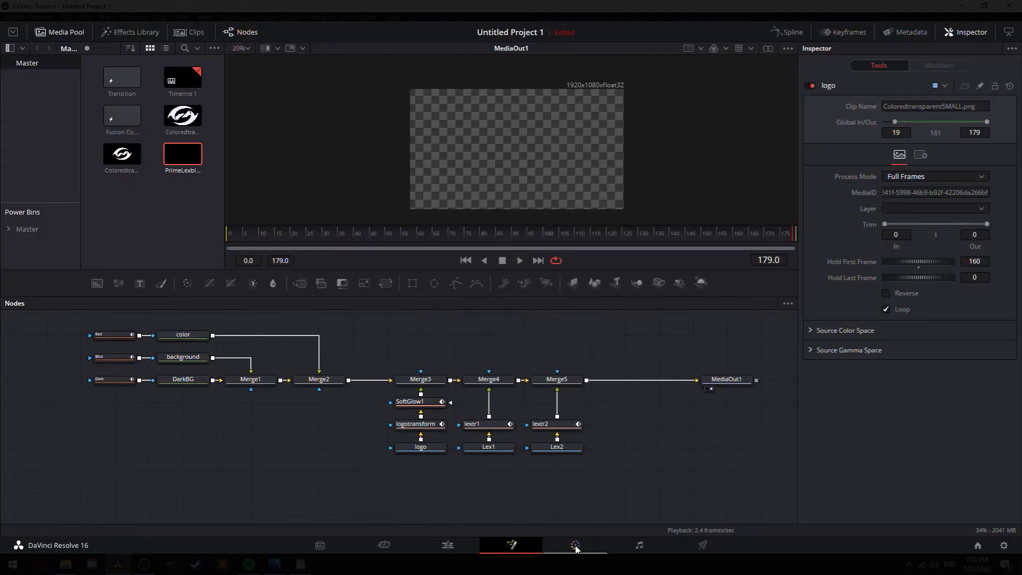
# On the Edit page, place Woosh 2.mp3 near the start and Woosh 5.mp3 at the end of audio track 1 from the Soundeffect bin
pyautogui.click(454, 548)
pyautogui.click(8, 217)
pyautogui.scroll(-1, 47, 250)
pyautogui.click(46, 275)
pyautogui.moveTo(119, 128); pyautogui.dragTo(355, 450)
pyautogui.moveTo(172, 90); pyautogui.dragTo(639, 452)
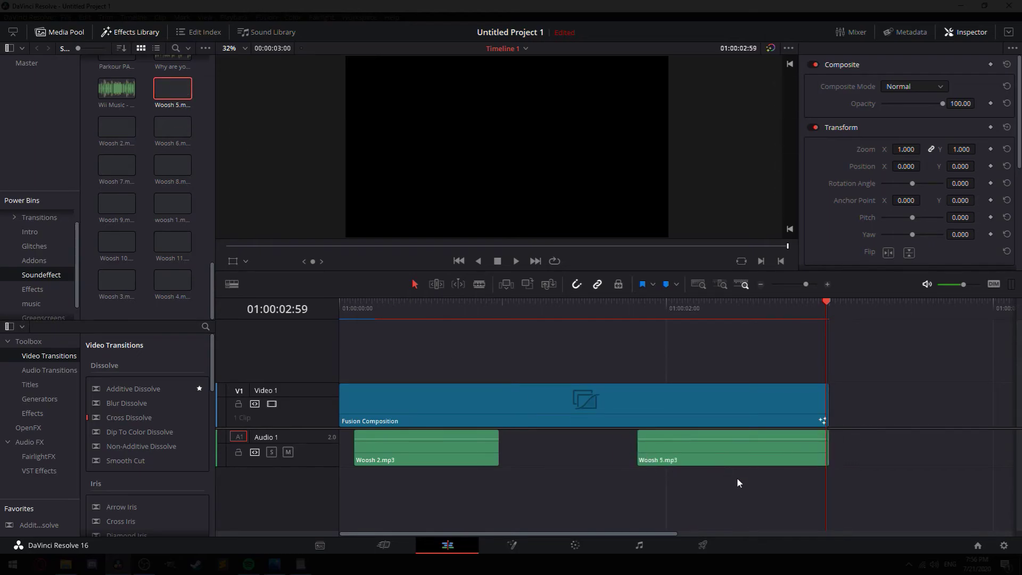
# Combine the Fusion Composition and both woosh sound clips on the timeline into a new compound clip
pyautogui.moveTo(864, 447); pyautogui.dragTo(330, 465)
pyautogui.click(561, 488)
pyautogui.moveTo(878, 363); pyautogui.dragTo(482, 477)
pyautogui.rightClick(459, 407)
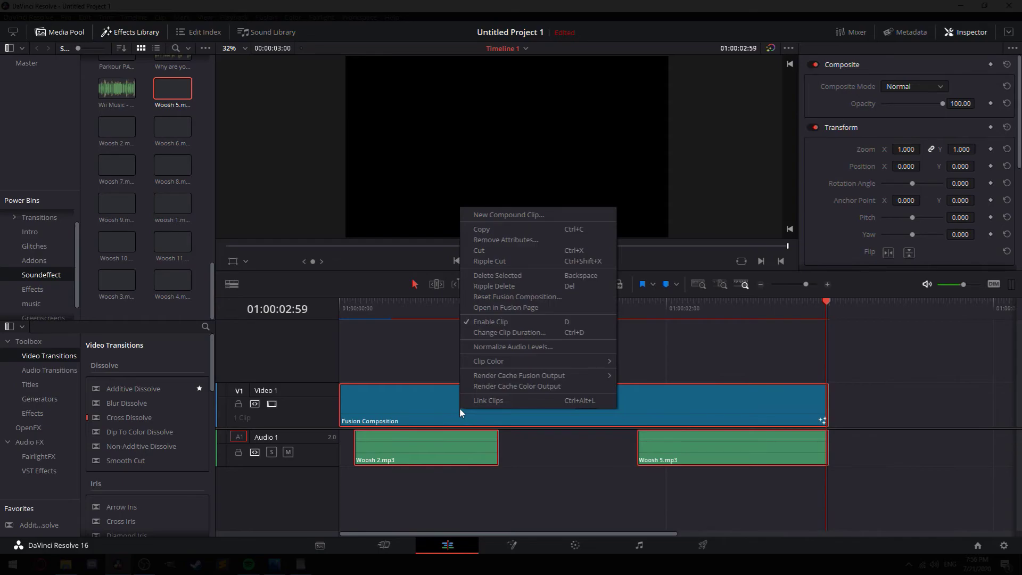
pyautogui.click(544, 216)
pyautogui.click(583, 311)
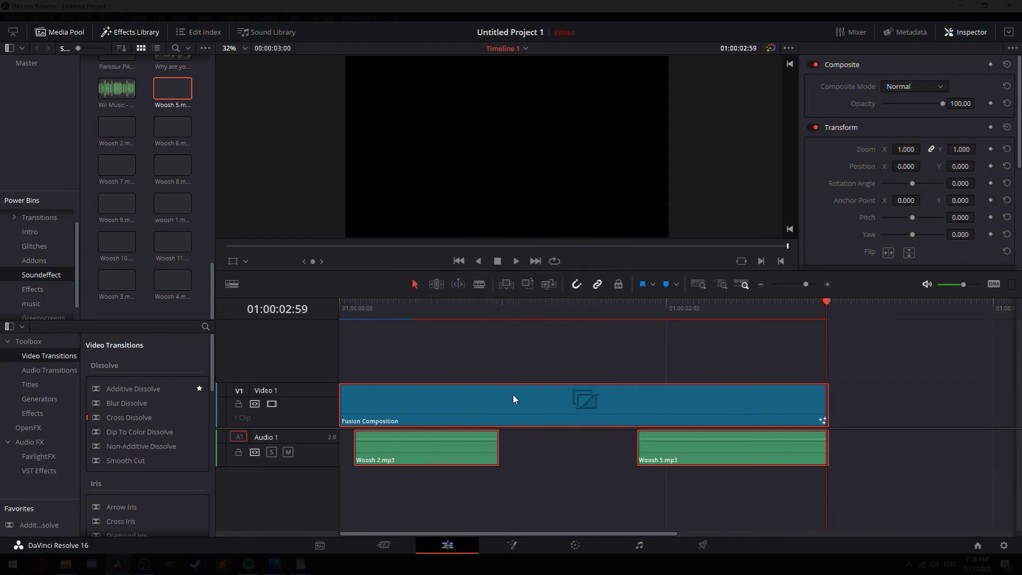
pyautogui.moveTo(416, 441); pyautogui.dragTo(411, 452)
# On the Deliver page, set the render filename to transitiontest and its location to the Desktop
pyautogui.click(699, 548)
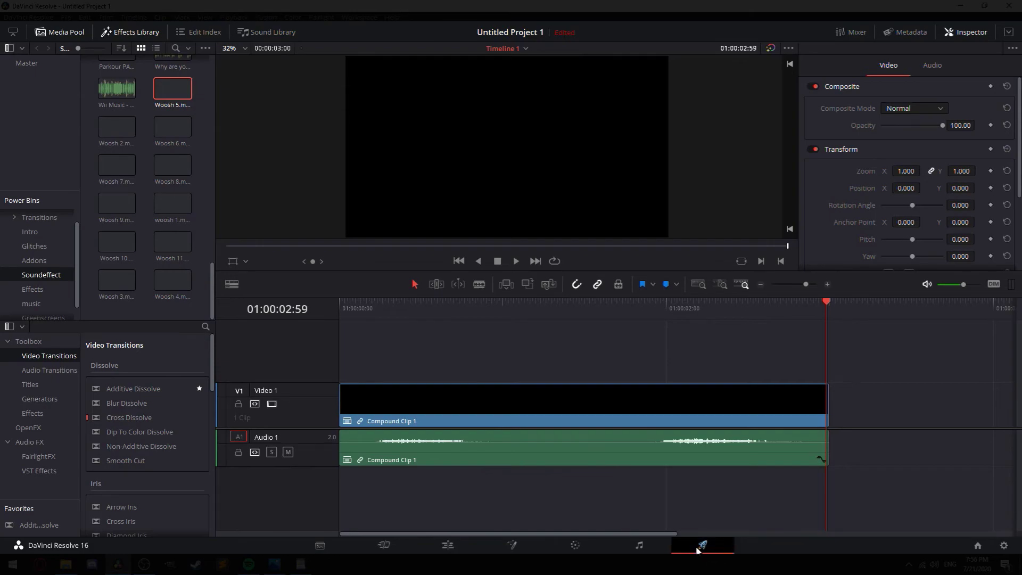
pyautogui.write('transitiontest')
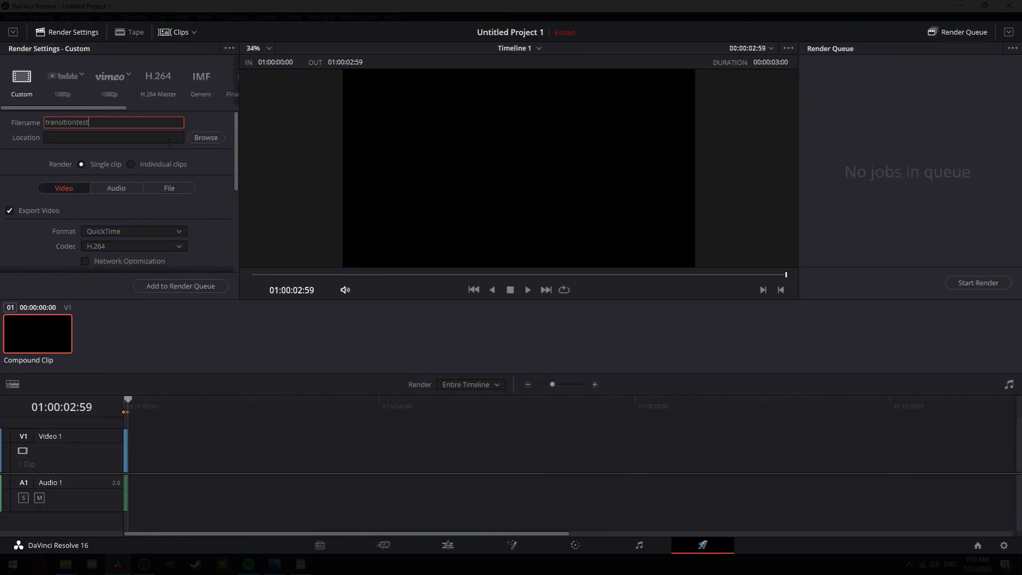
pyautogui.click(206, 138)
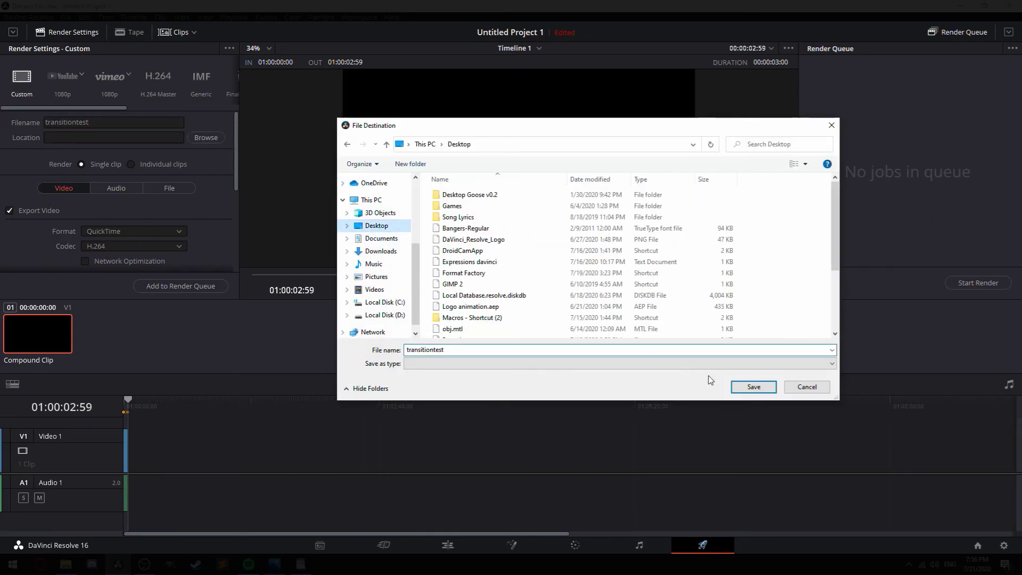
pyautogui.click(753, 387)
pyautogui.scroll(-1, 98, 165)
pyautogui.scroll(1, 98, 165)
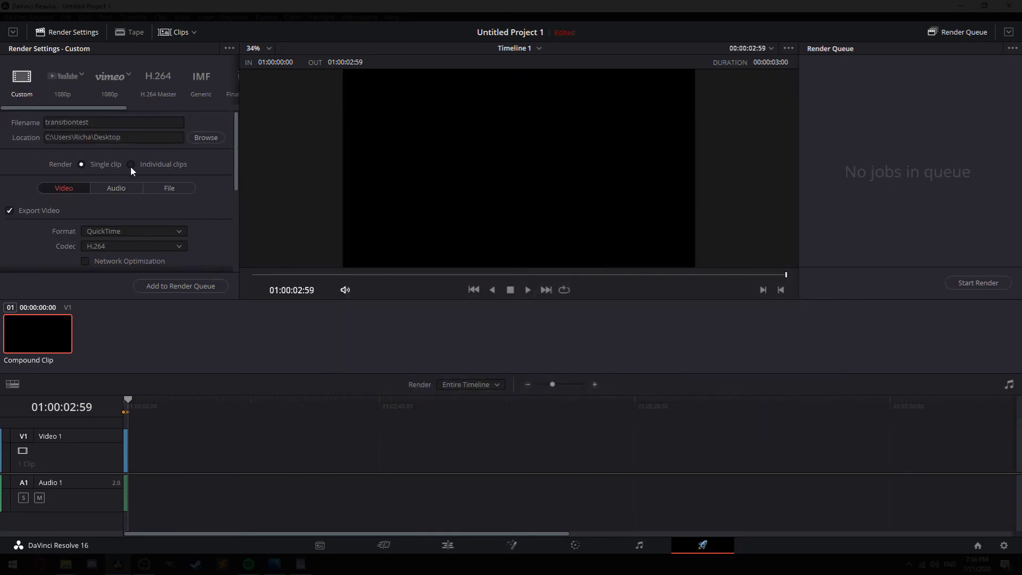
# Queue and render the timeline as QuickTime with the DNxHR codec, type DNxHR 444 12-bit, and Export Alpha enabled
pyautogui.scroll(-1, 129, 171)
pyautogui.click(123, 183)
pyautogui.click(112, 209)
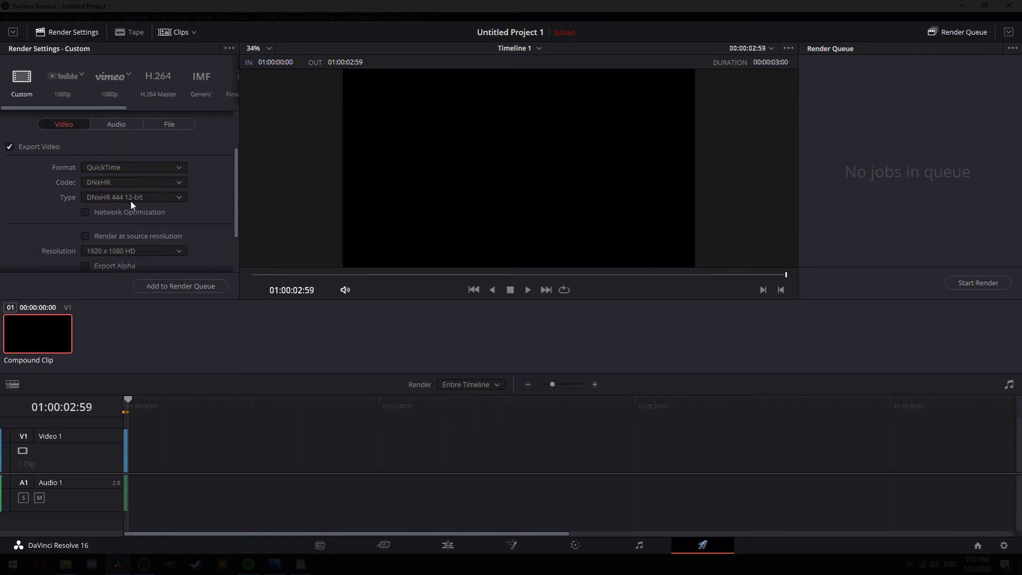
pyautogui.scroll(-1, 202, 173)
pyautogui.click(86, 206)
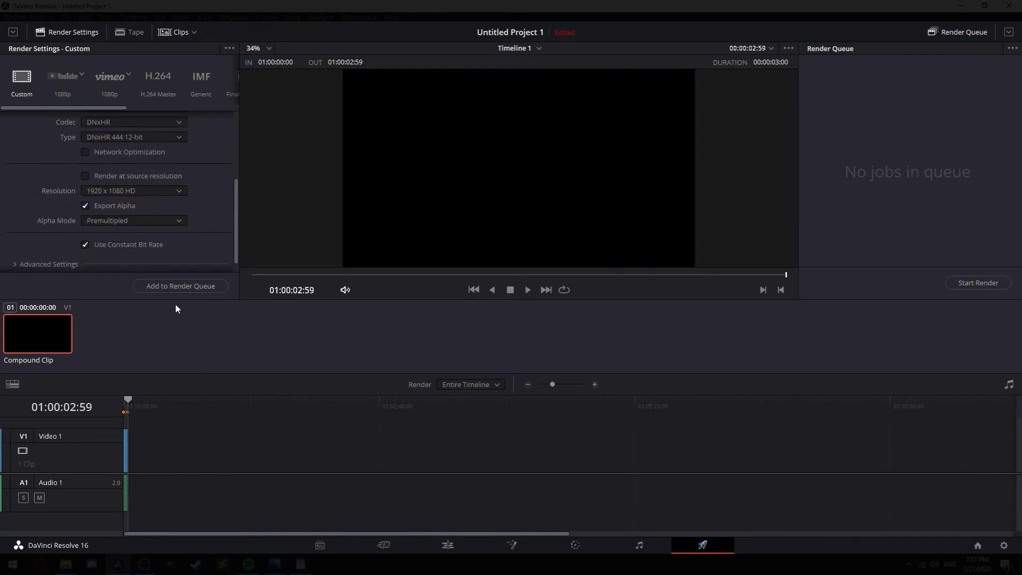
pyautogui.click(176, 288)
pyautogui.click(967, 286)
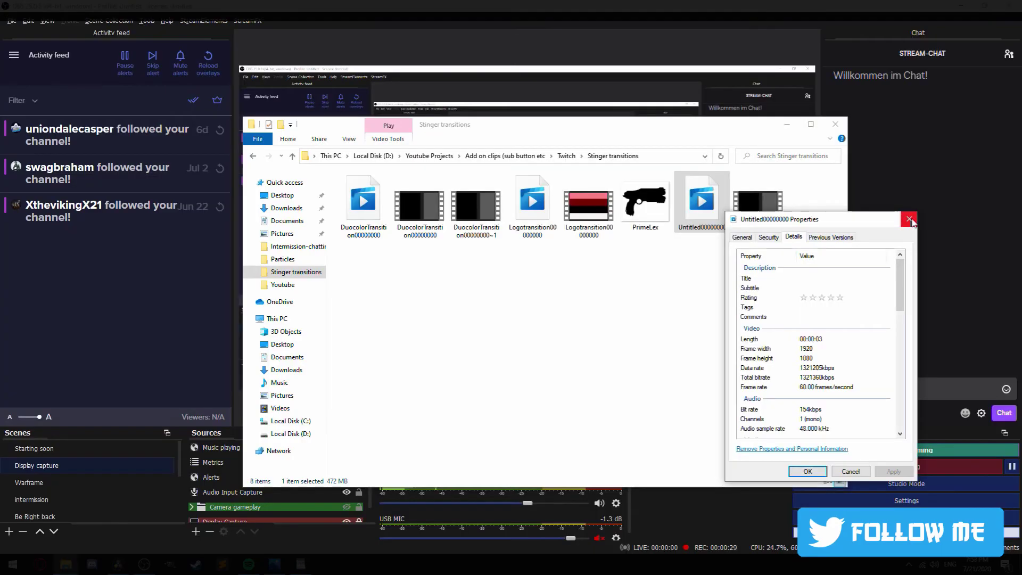
# Close the rendered file's properties and look over FormatFactory's video conversion options before closing it
pyautogui.press('Escape')
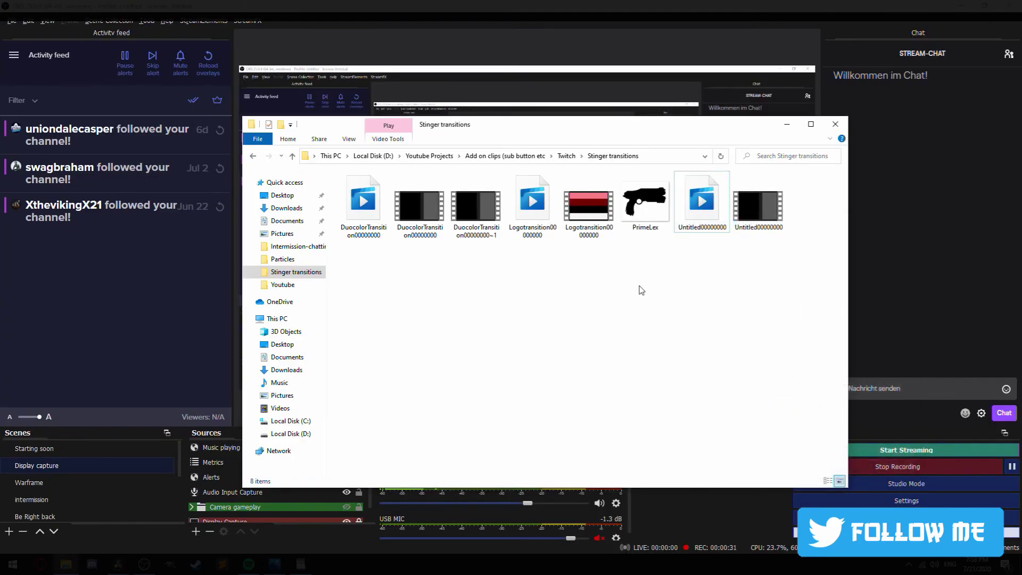
pyautogui.press('super')
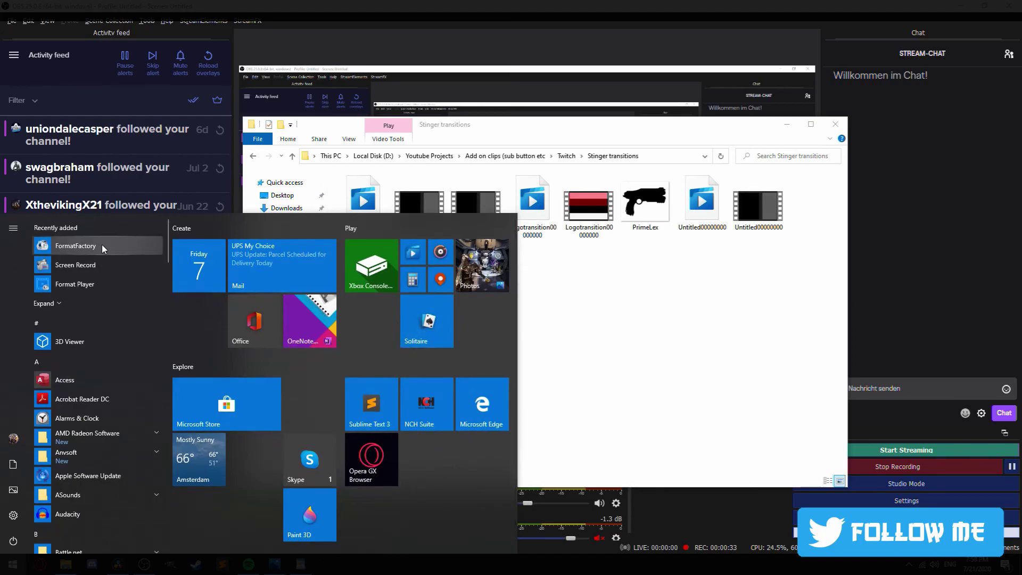
pyautogui.click(690, 326)
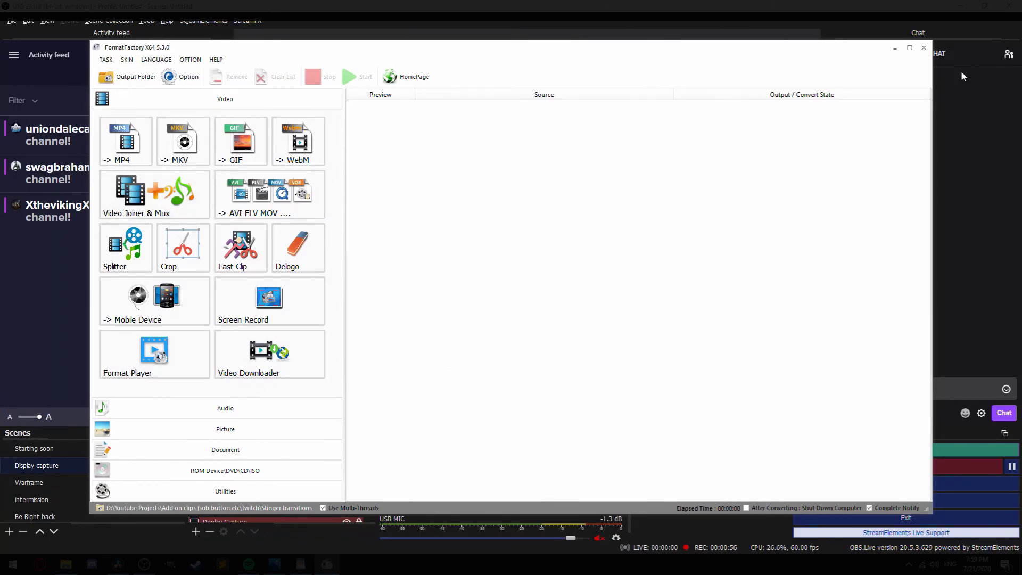
pyautogui.click(925, 48)
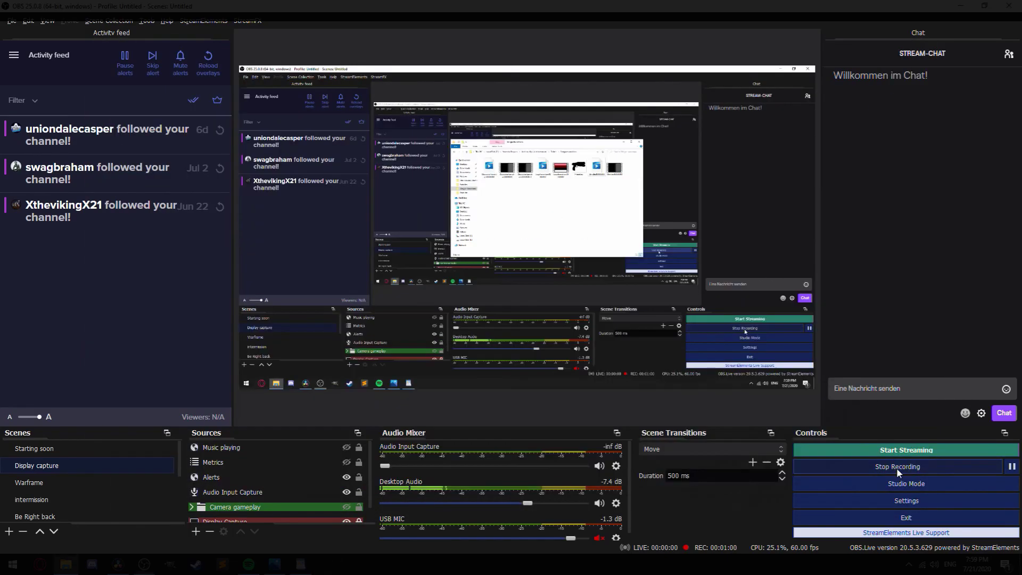